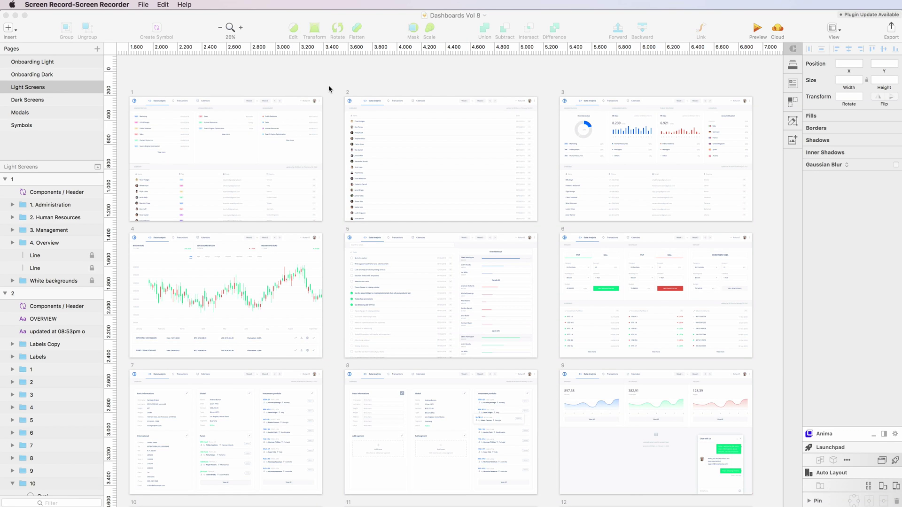
Step: View the Onboarding Light and Onboarding Dark pages, fitting all their artboards in view
scroll(328, 85, "right", 1)
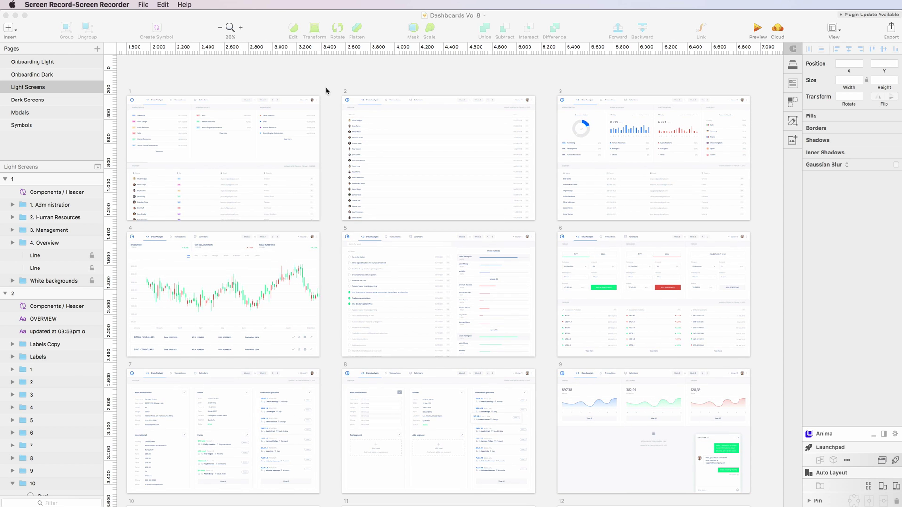
scroll(317, 94, "down", 4)
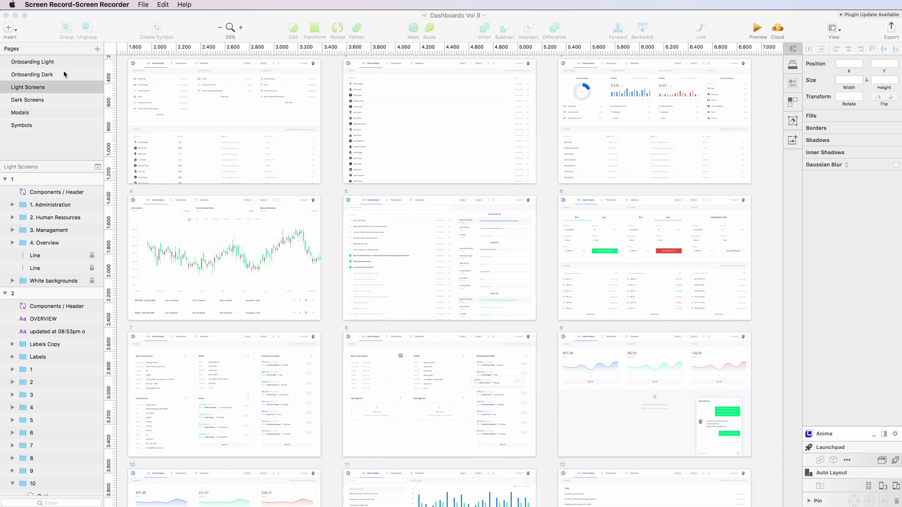
left_click(50, 67)
left_click(51, 61)
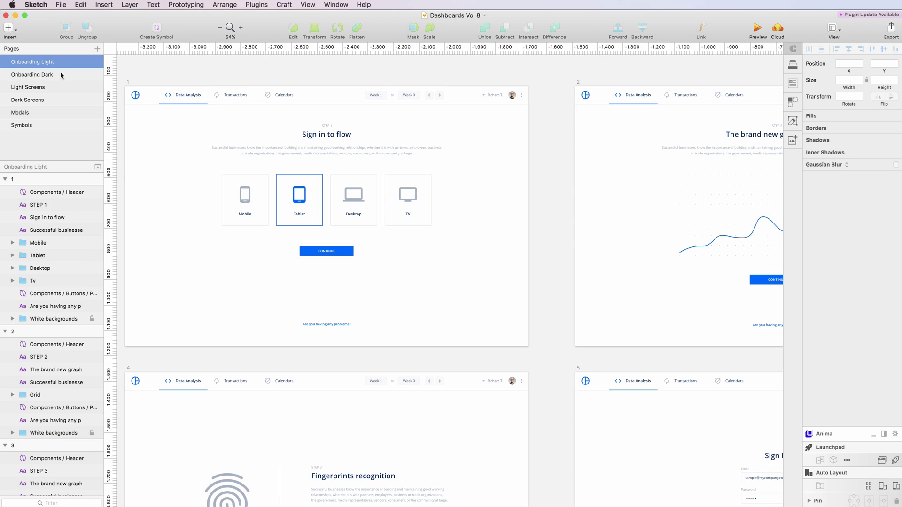
key("super+1")
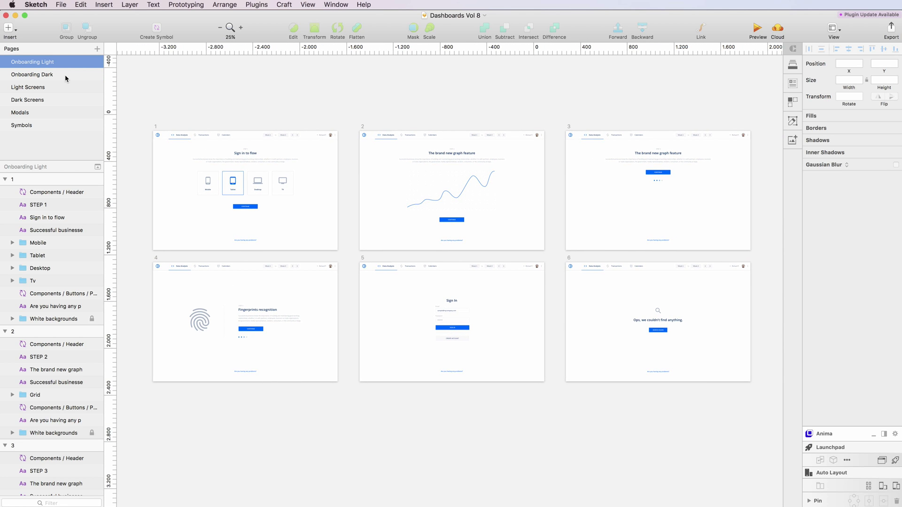
left_click(64, 75)
key("super+1")
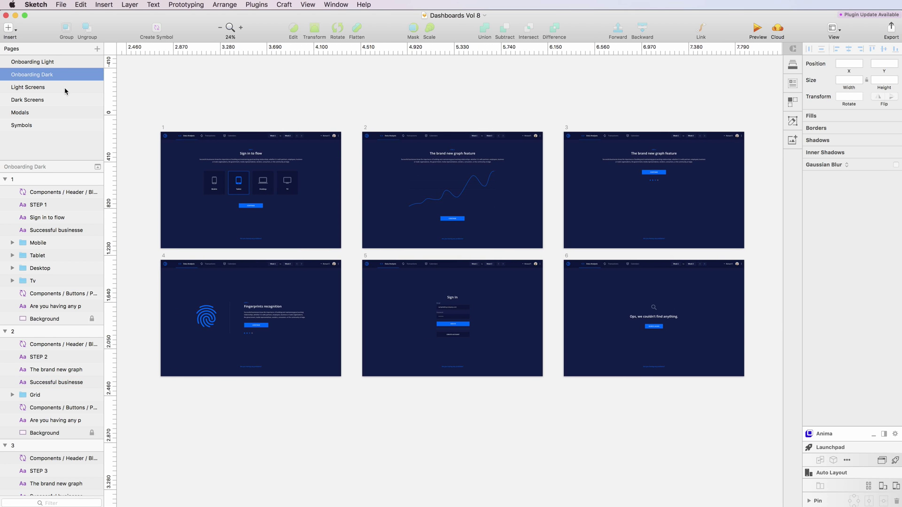
Step: Browse the Light Screens and Dark Screens pages, ending on the Modals page
left_click(65, 90)
left_click(61, 100)
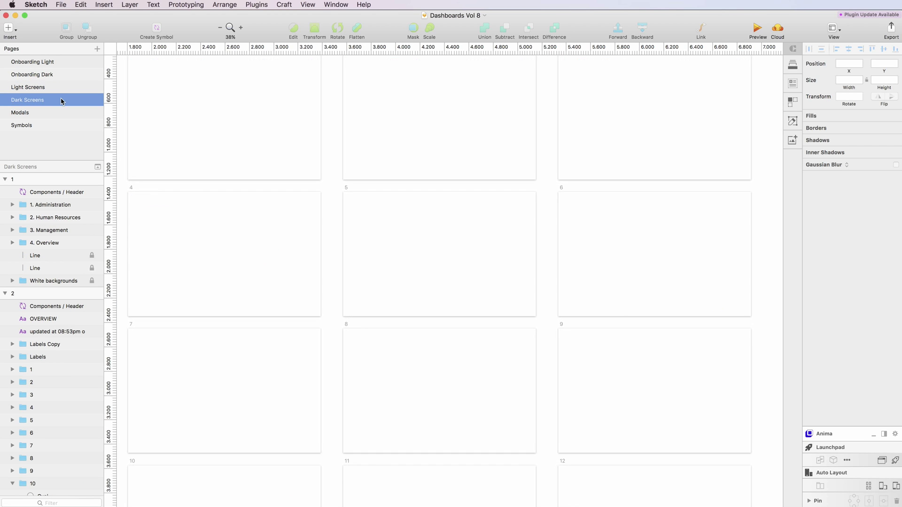
scroll(224, 173, "up", 3)
scroll(225, 173, "down", 3)
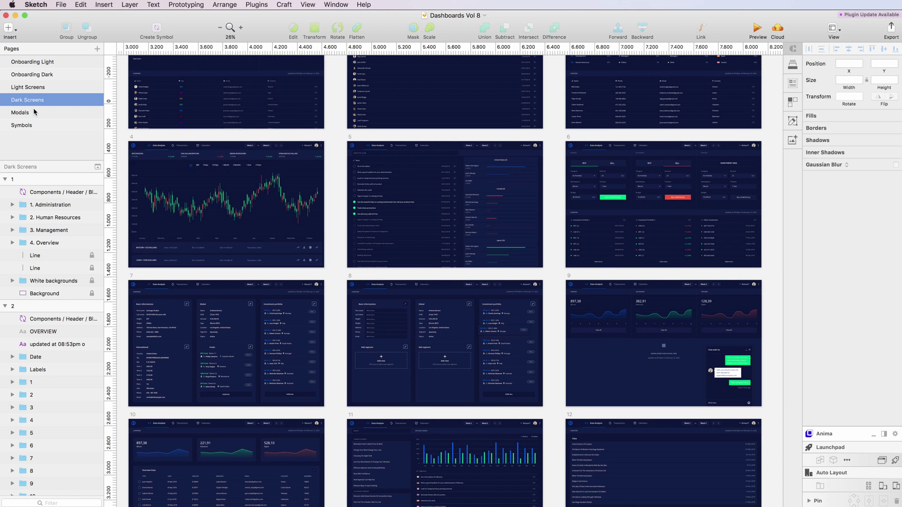
left_click(34, 112)
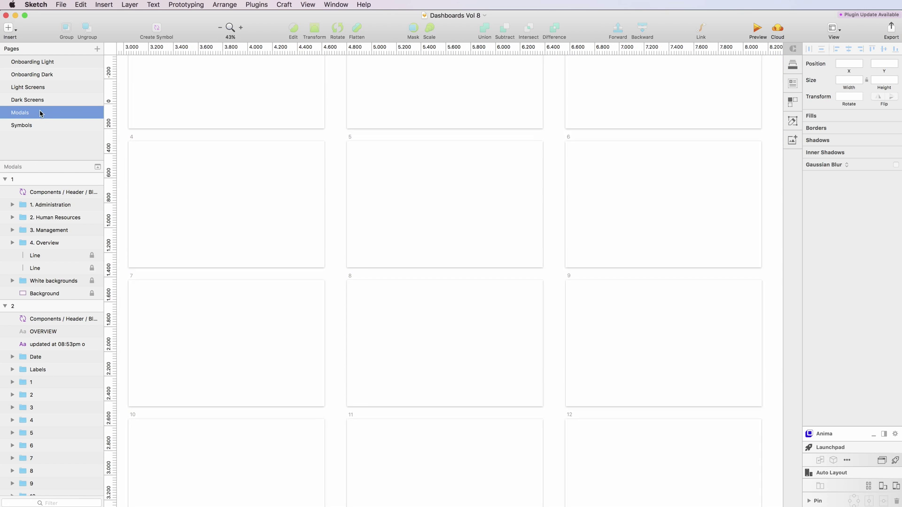
scroll(350, 179, "down", 3)
scroll(351, 179, "down", 2)
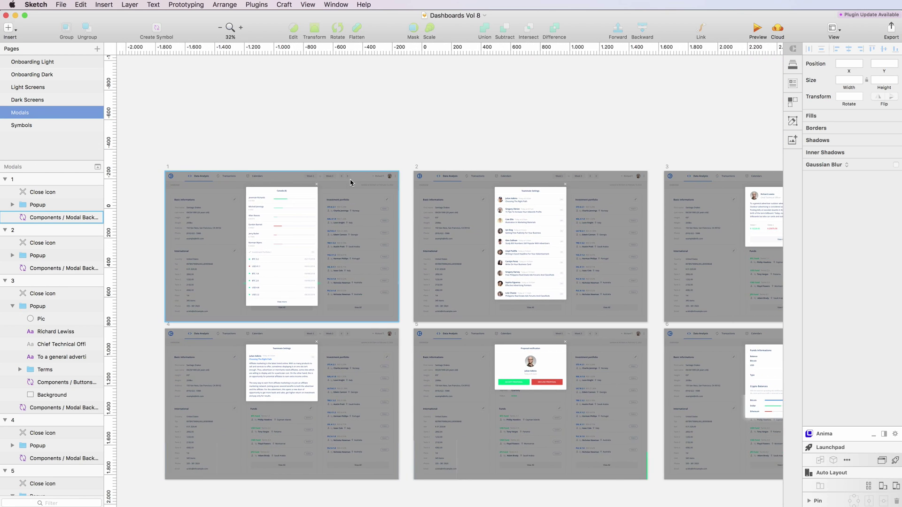
scroll(350, 179, "right", 10)
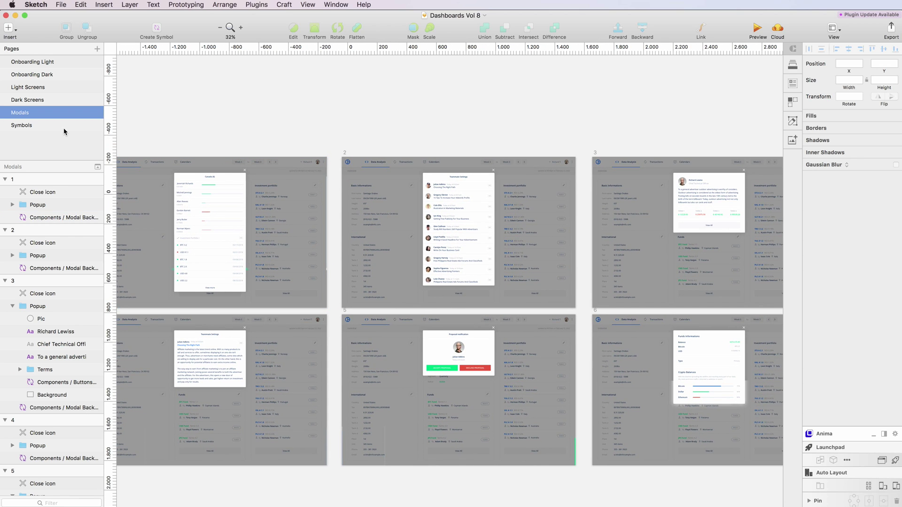
Step: Open the Symbols page and pan to the 1. COLORS and Text Styles artboards
left_click(56, 124)
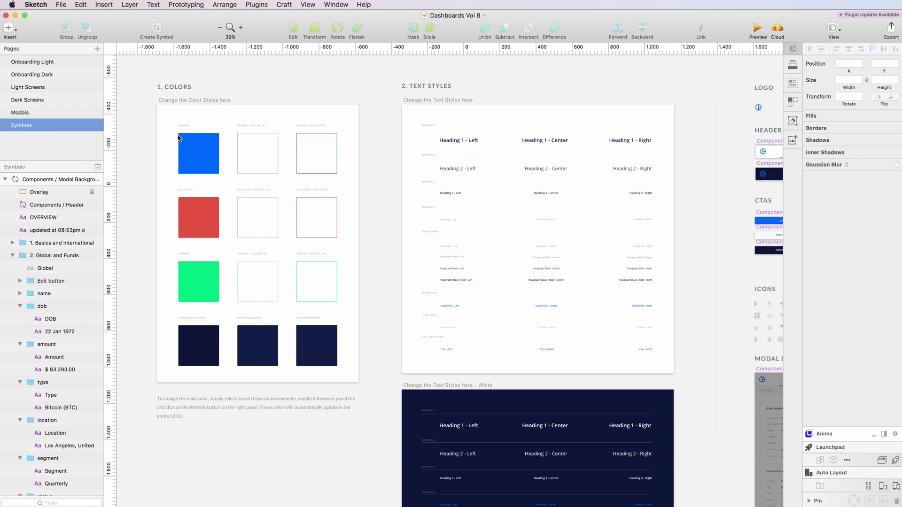
scroll(179, 138, "down", 2)
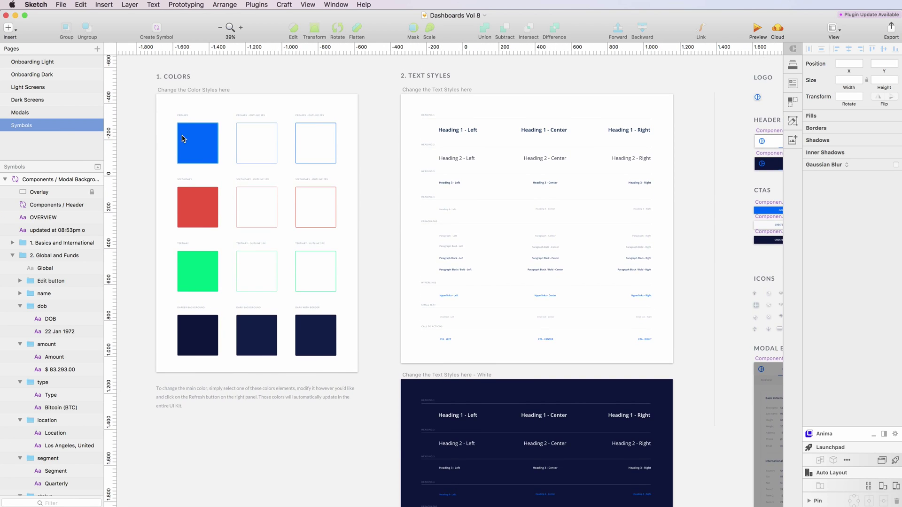
scroll(197, 147, "up", 1)
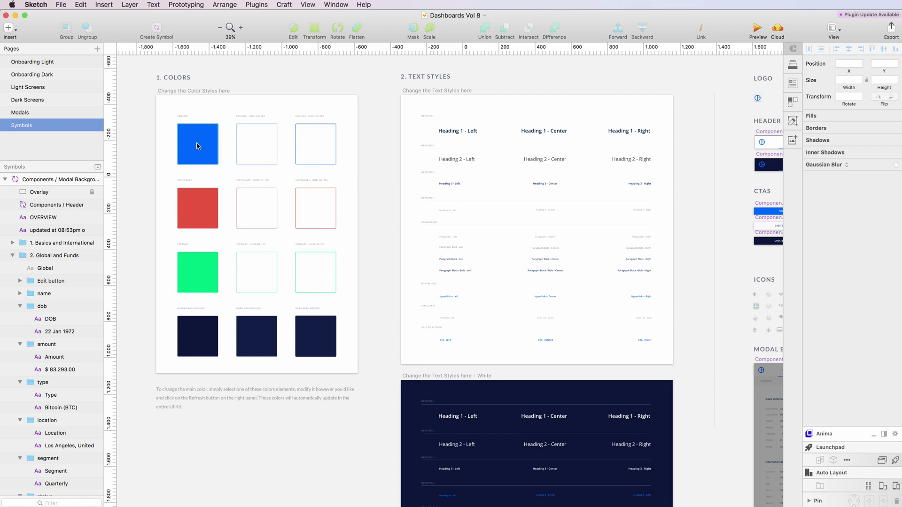
scroll(152, 149, "right", 3)
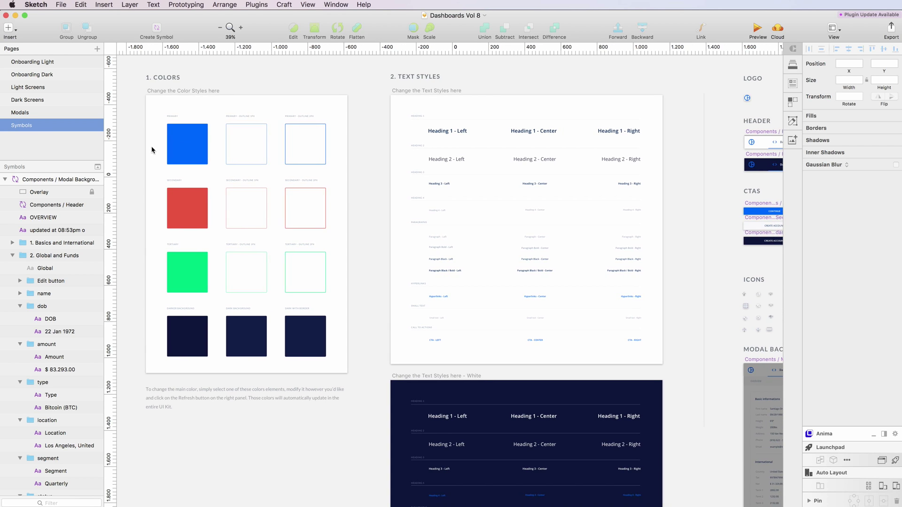
scroll(152, 150, "up", 2)
scroll(152, 150, "left", 2)
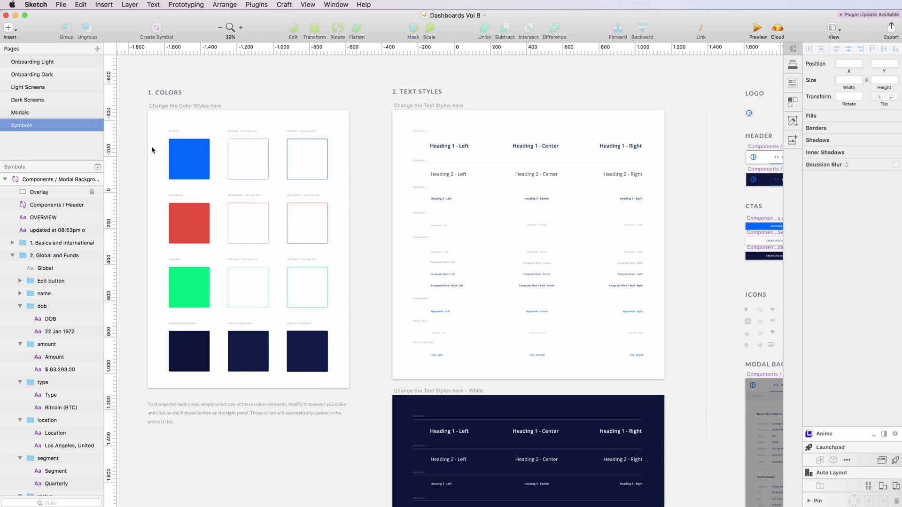
scroll(152, 149, "down", 2)
scroll(151, 149, "left", 1)
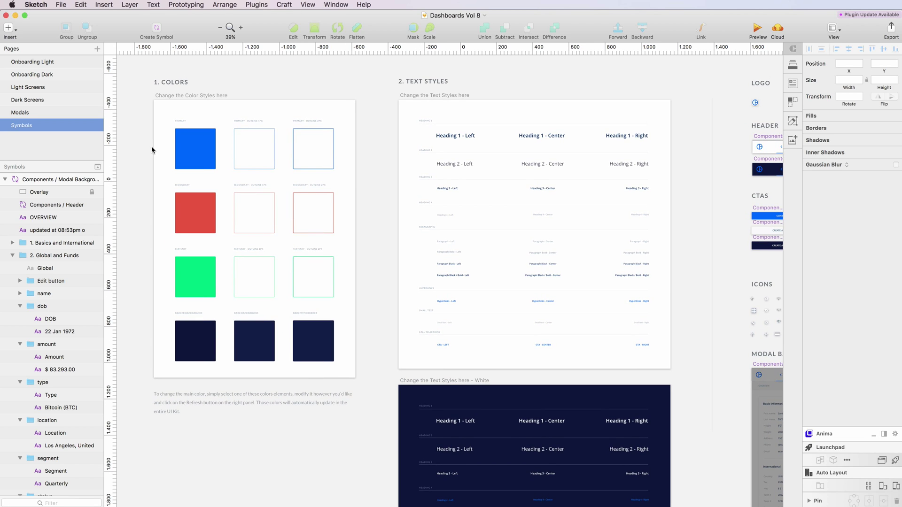
scroll(152, 150, "up", 4)
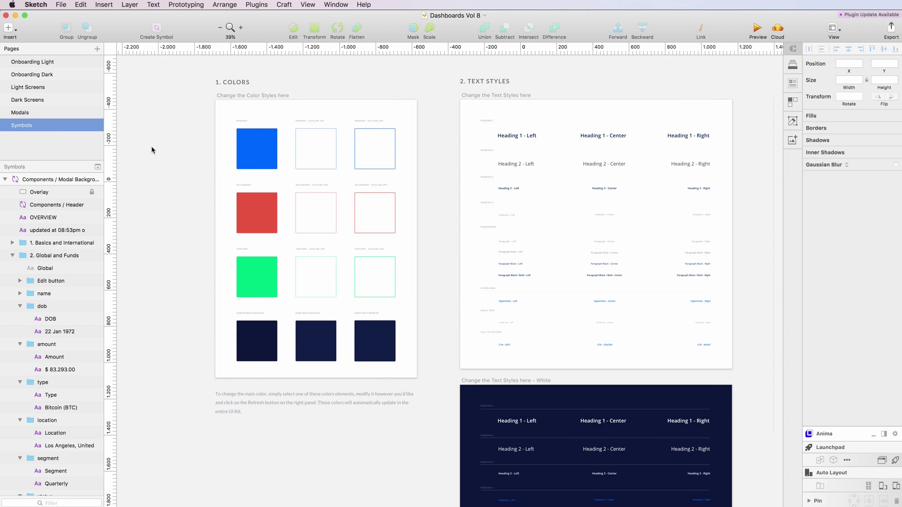
scroll(218, 147, "left", 2)
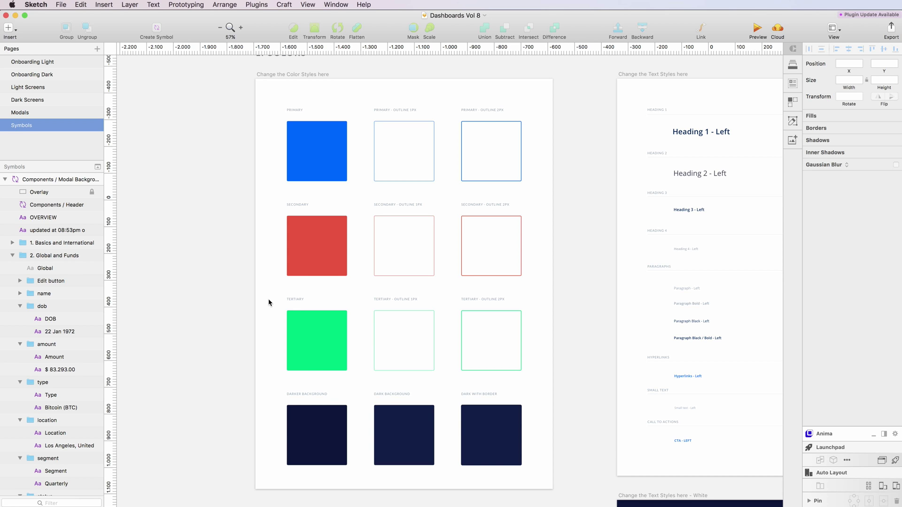
scroll(258, 314, "up", 3)
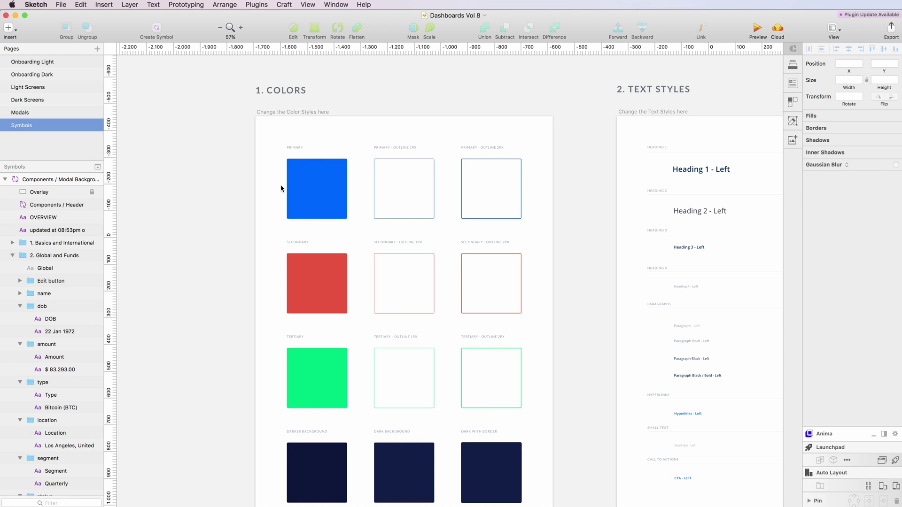
Step: Change the Primary swatch fill to red FF0000, sync its colour style, and check Onboarding Light
left_click(322, 189)
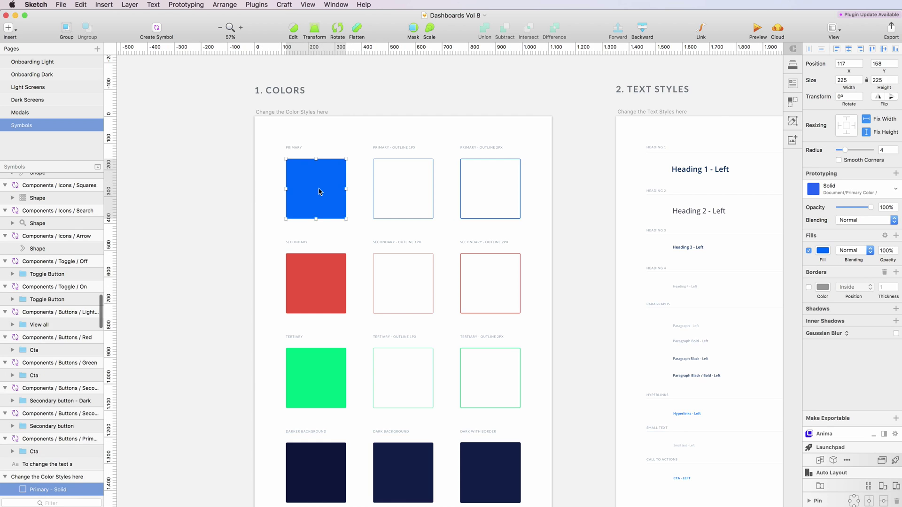
scroll(321, 189, "up", 2)
scroll(321, 189, "up", 3)
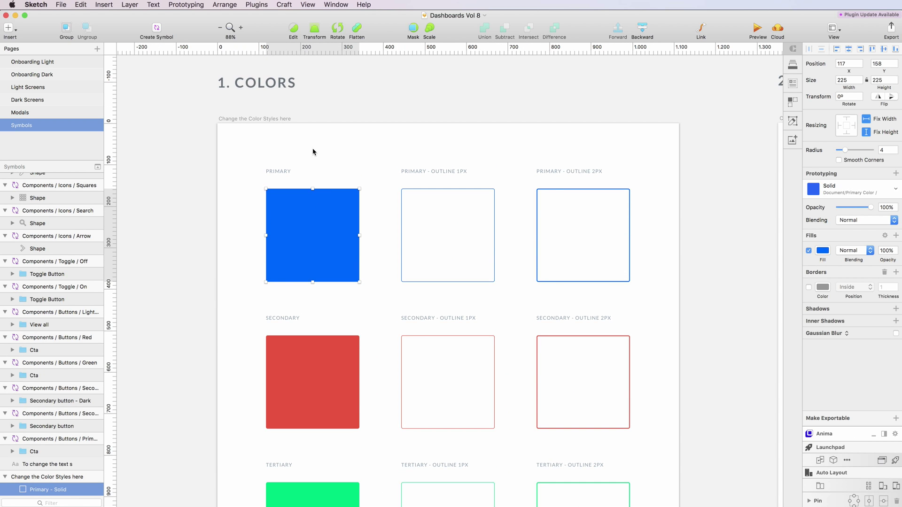
left_click(825, 252)
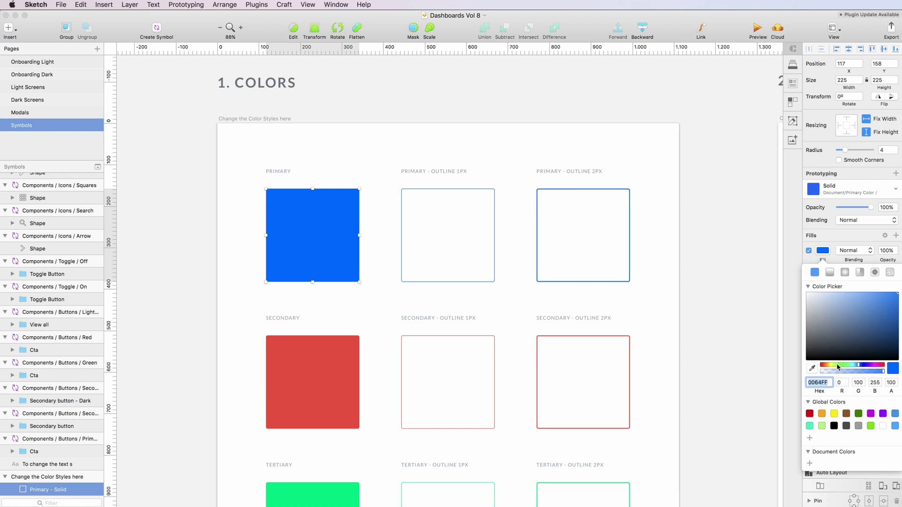
left_click(882, 367)
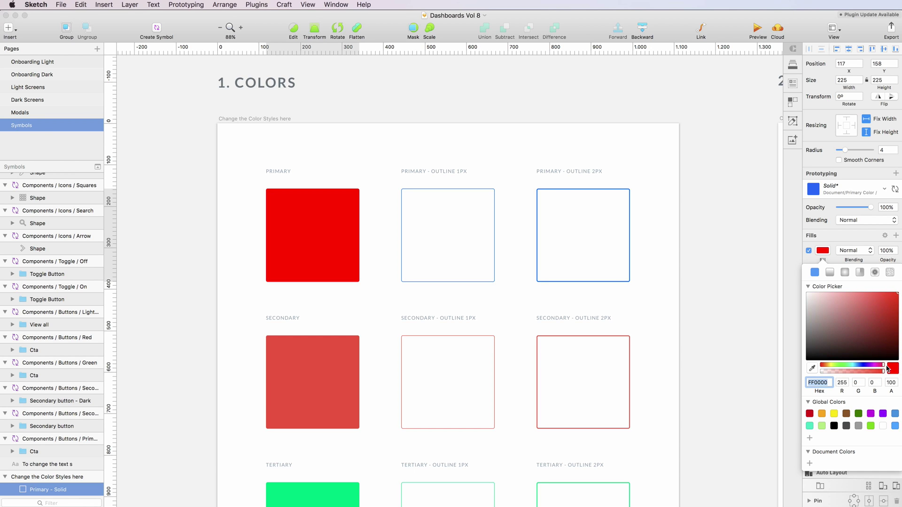
left_click(896, 191)
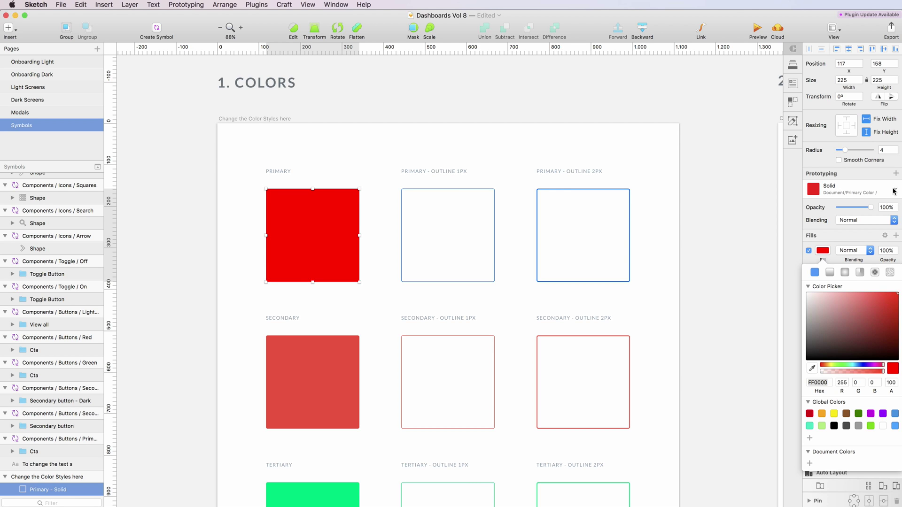
left_click(29, 63)
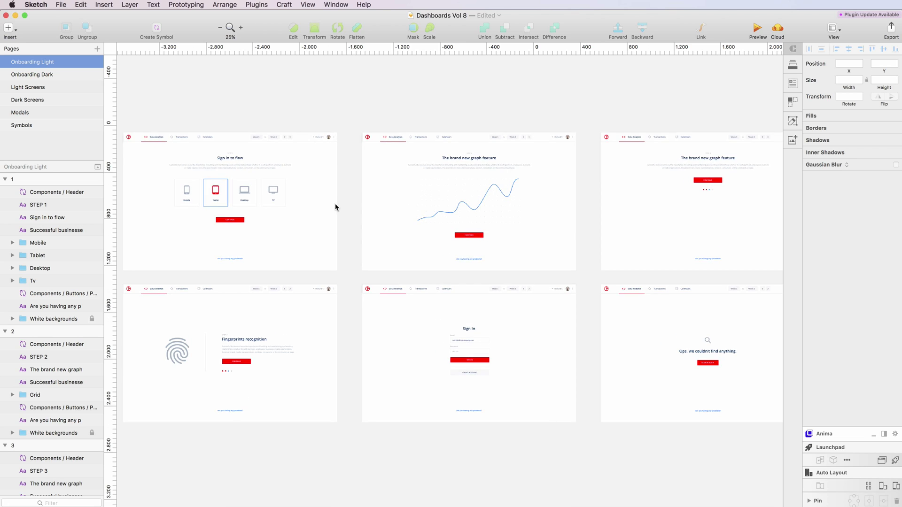
Step: Check Onboarding Dark, Light Screens and Dark Screens for red accents, then return to Symbols
left_click(69, 73)
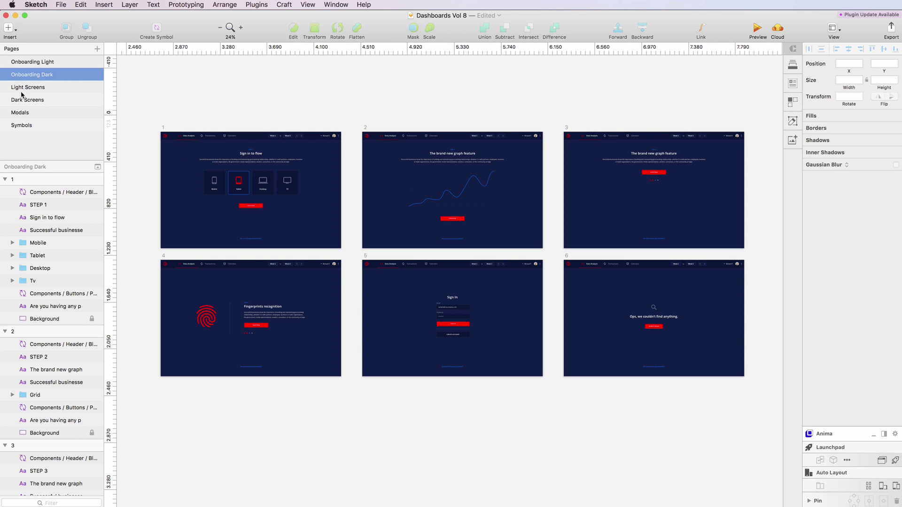
left_click(41, 87)
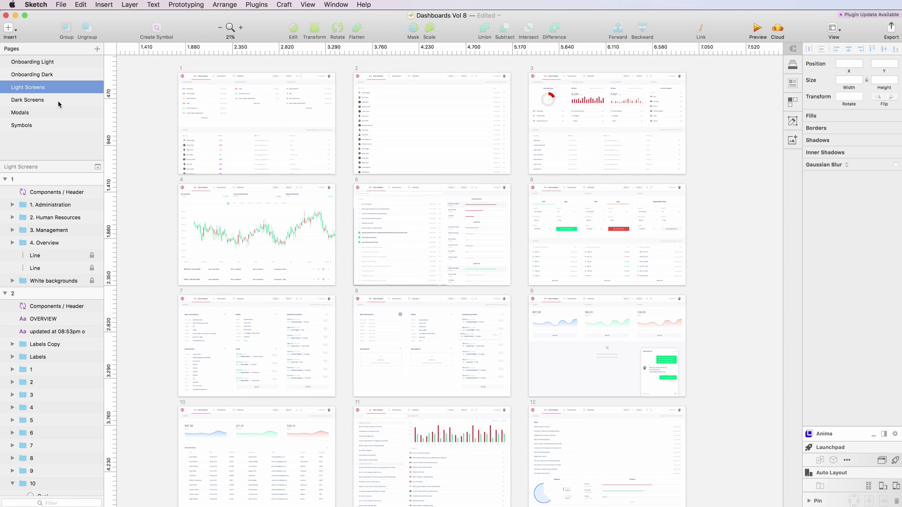
left_click(57, 100)
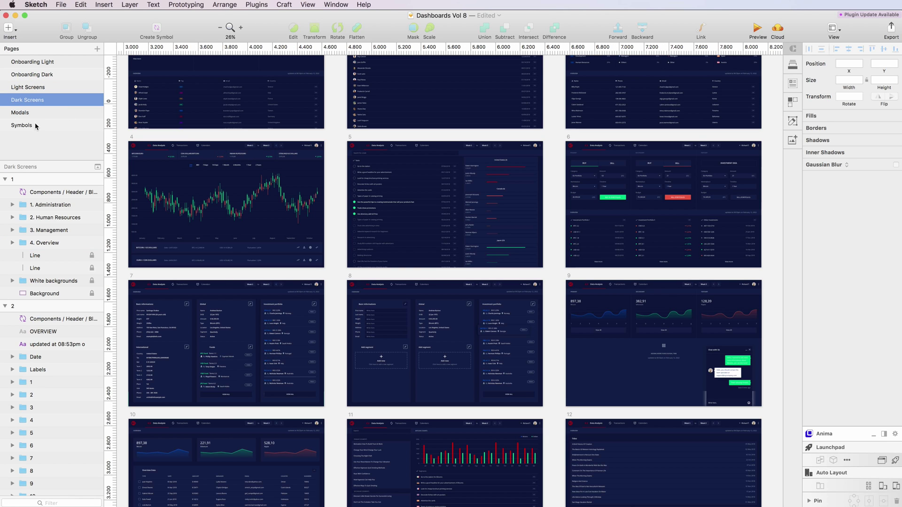
left_click(27, 126)
Step: Undo the red fill so Primary is blue again, then move to the 2. Text Styles artboard
key("super+c")
key("super+c")
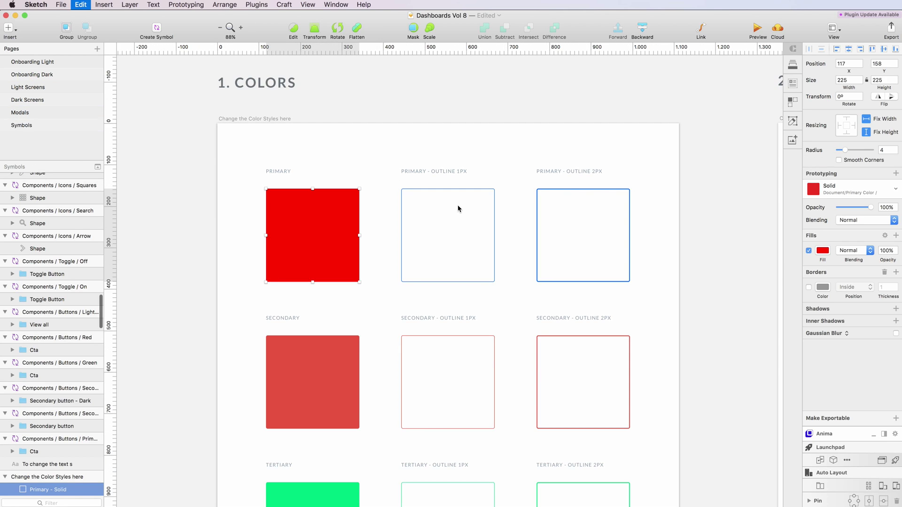
key("super+z")
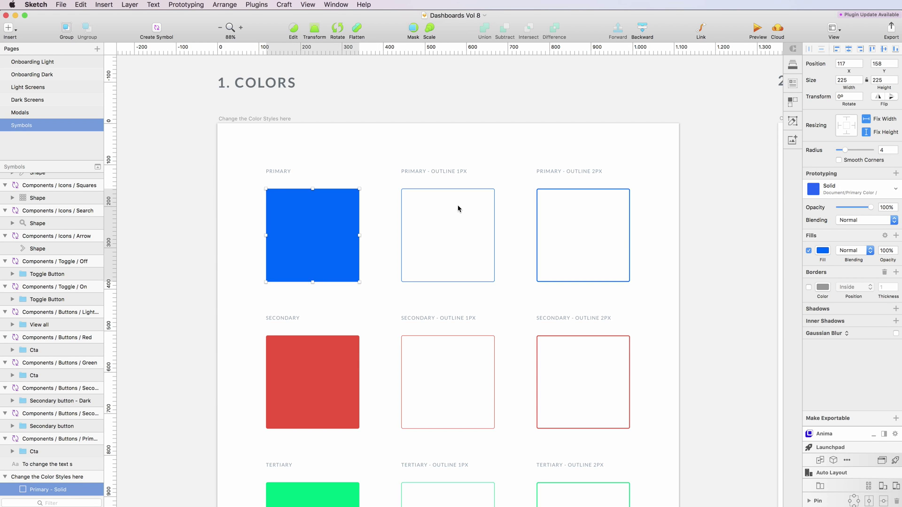
scroll(459, 209, "down", 2)
scroll(459, 209, "right", 3)
scroll(459, 209, "down", 1)
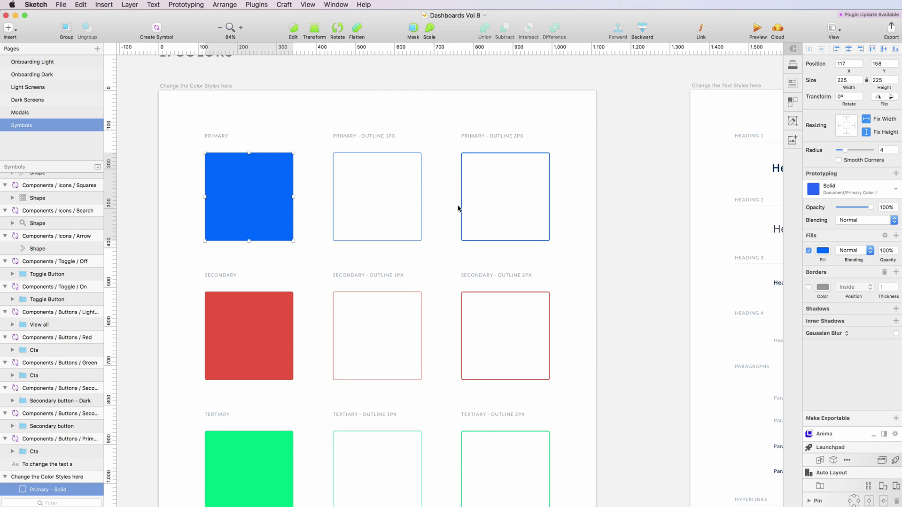
scroll(459, 209, "down", 5)
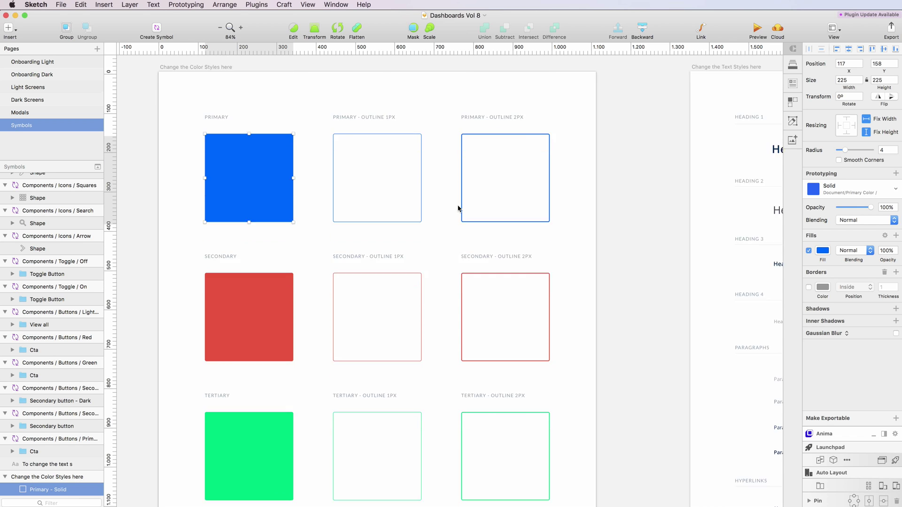
scroll(459, 209, "left", 2)
scroll(310, 352, "down", 1)
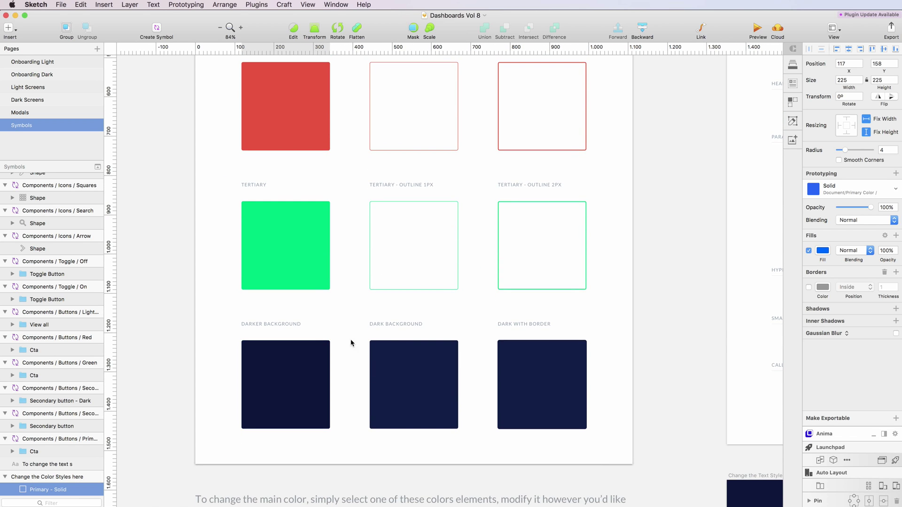
scroll(370, 328, "up", 3)
scroll(370, 328, "down", 2)
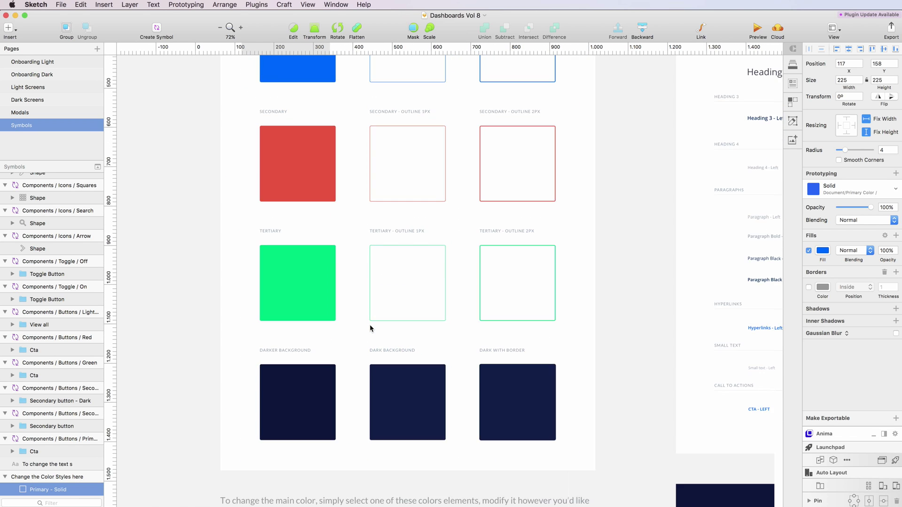
scroll(370, 328, "up", 2)
scroll(466, 182, "up", 1)
scroll(463, 227, "right", 10)
scroll(463, 226, "up", 4)
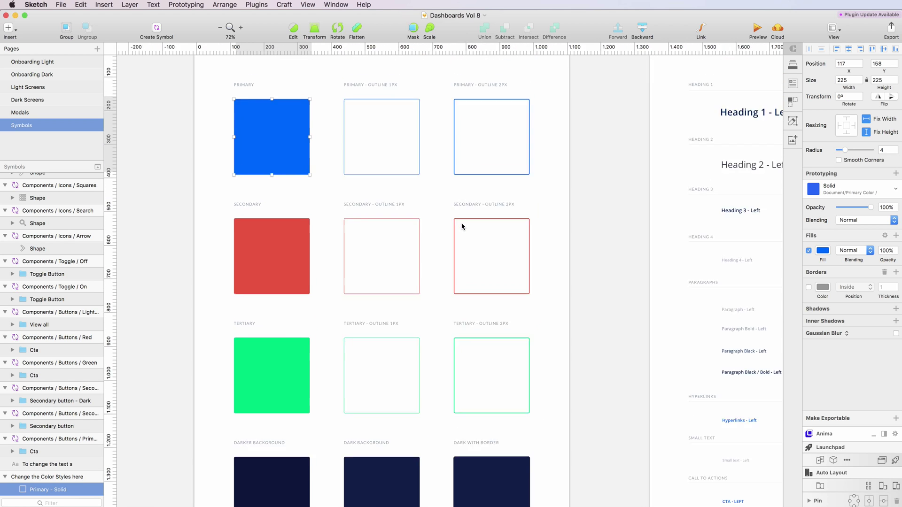
scroll(463, 227, "right", 3)
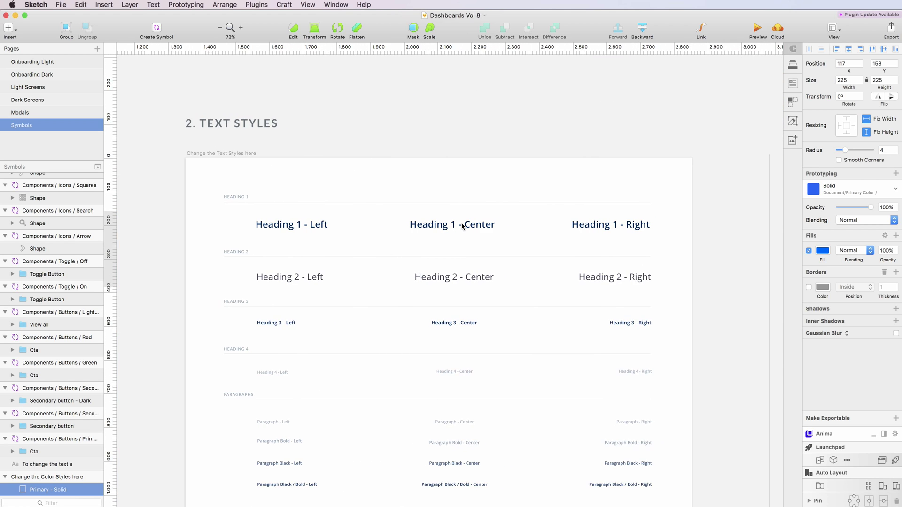
scroll(463, 226, "down", 1)
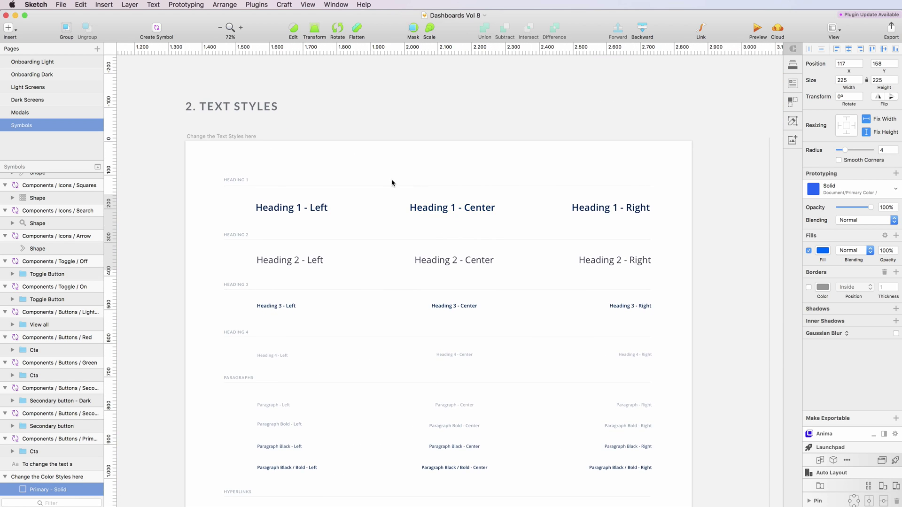
scroll(392, 182, "down", 2)
scroll(392, 182, "left", 1)
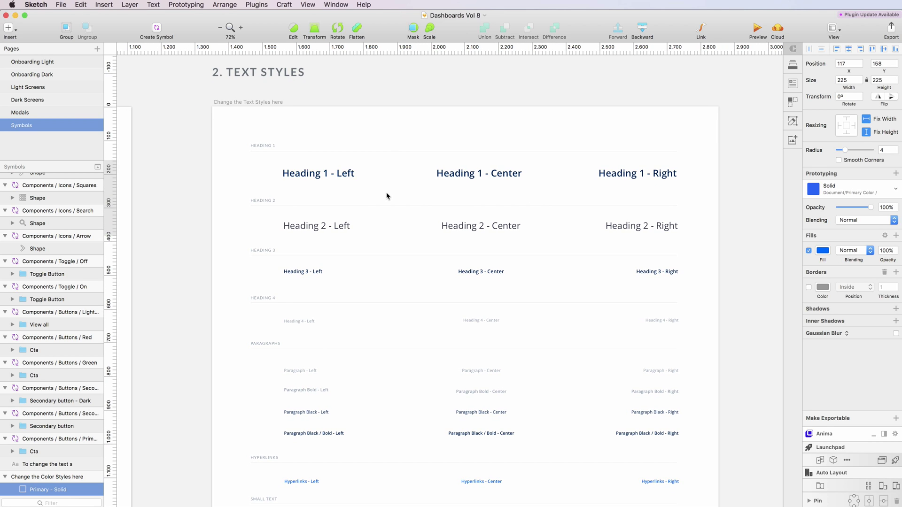
scroll(387, 196, "right", 1)
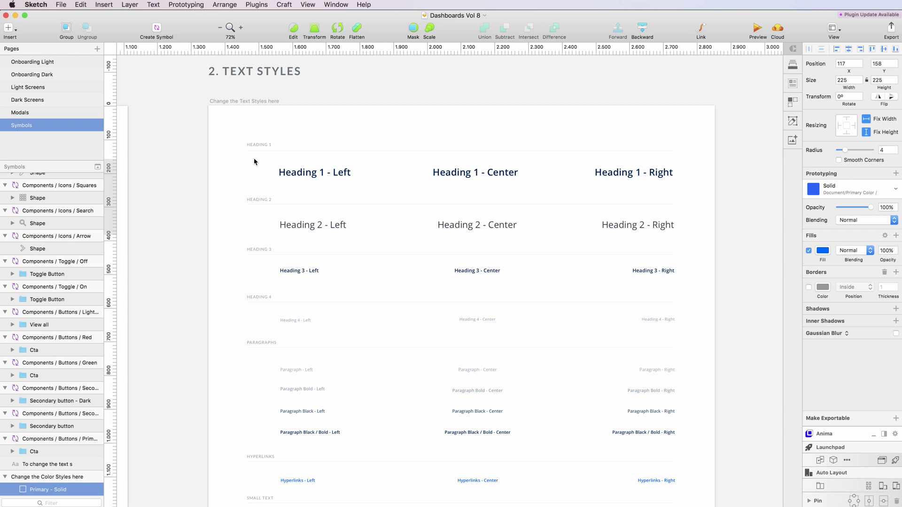
left_click_drag(285, 158, 675, 242)
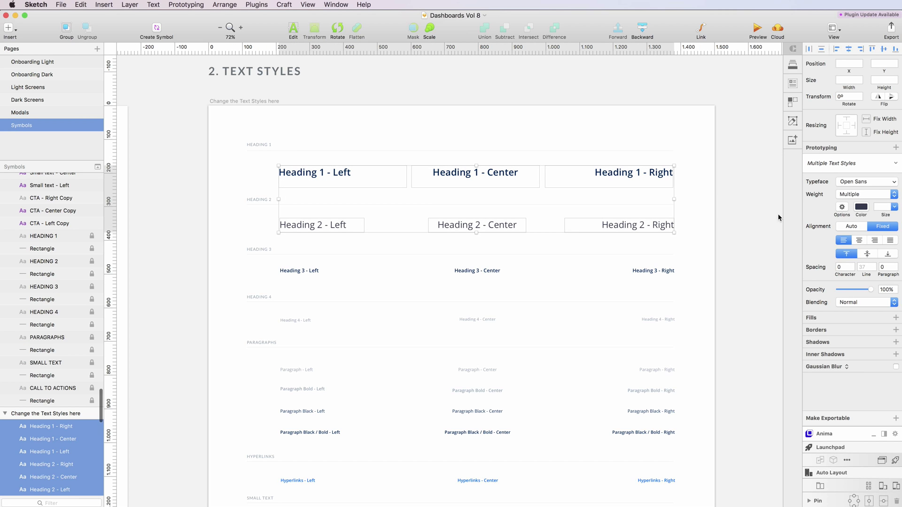
left_click(862, 208)
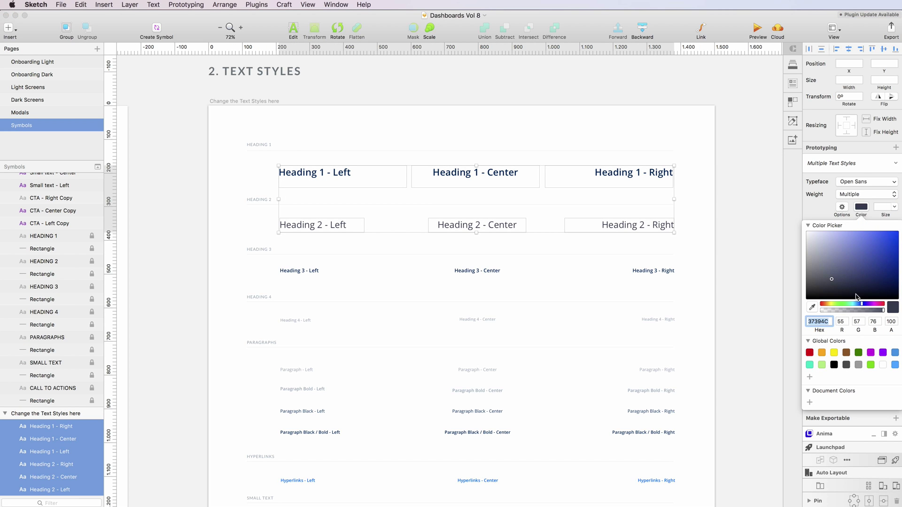
key("super+v")
key("Return")
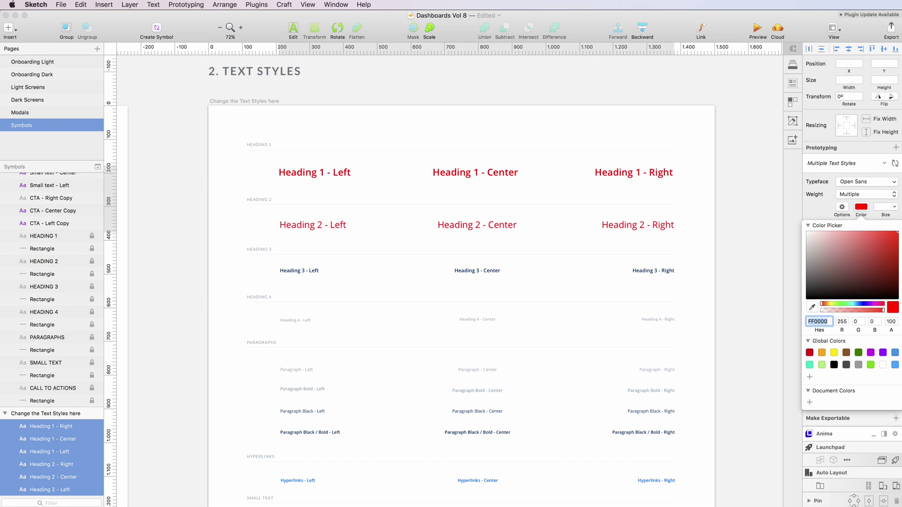
left_click(895, 163)
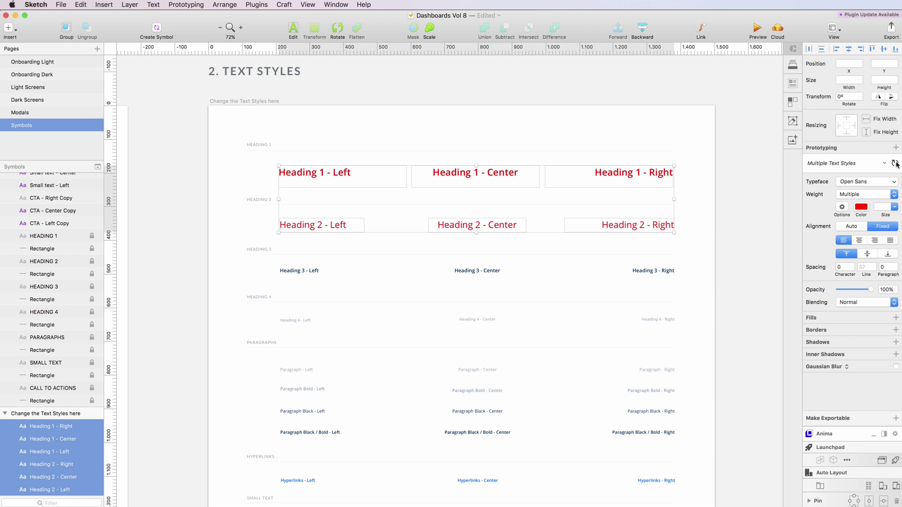
left_click(39, 63)
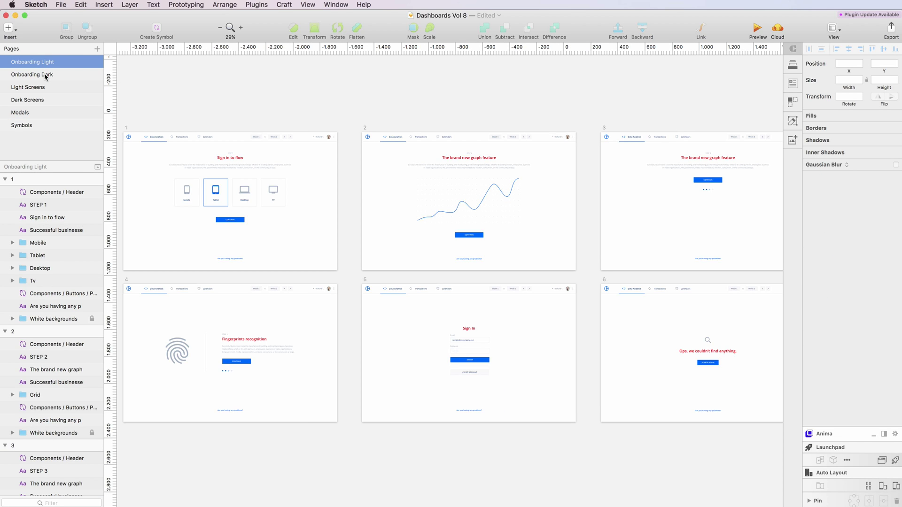
left_click(46, 75)
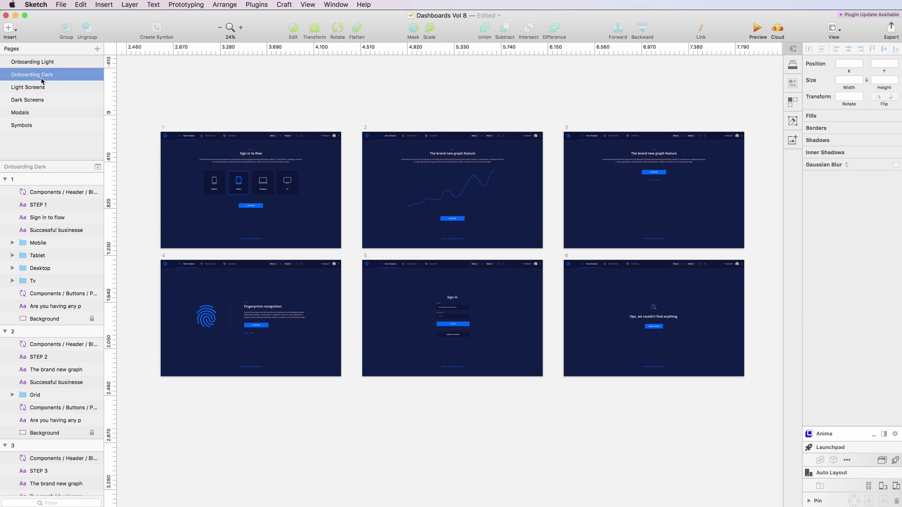
left_click(37, 88)
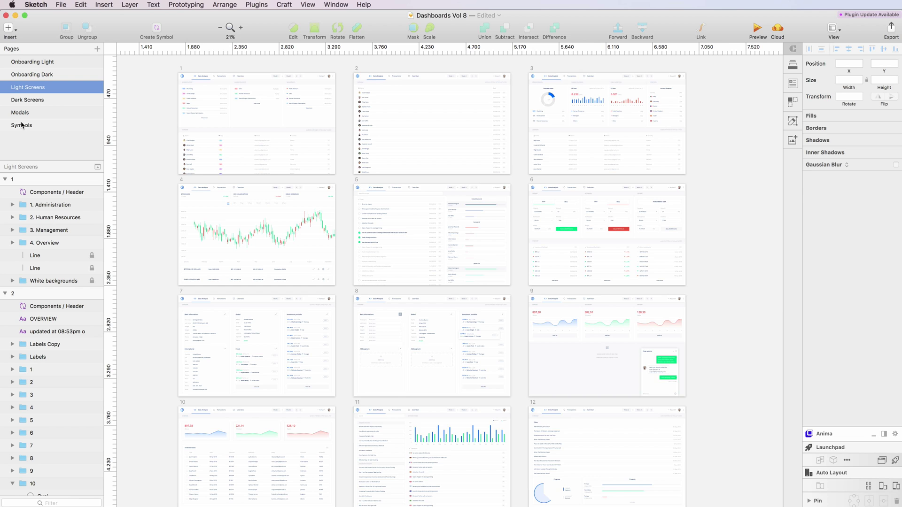
left_click(21, 125)
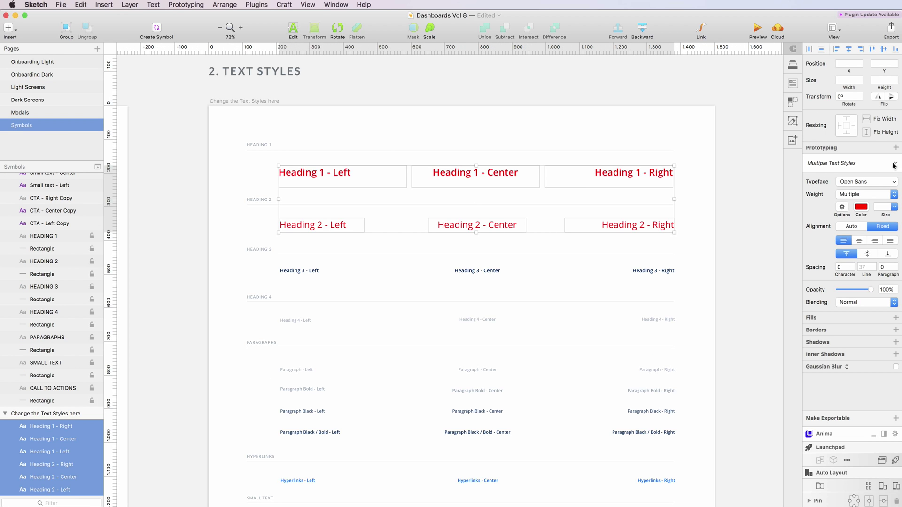
key("super+z")
key("super+z")
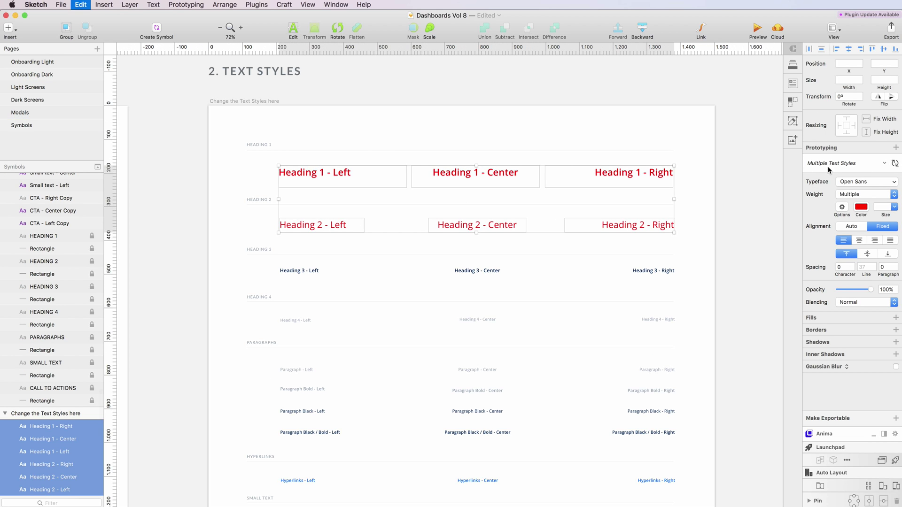
left_click(666, 135)
scroll(666, 135, "down", 3)
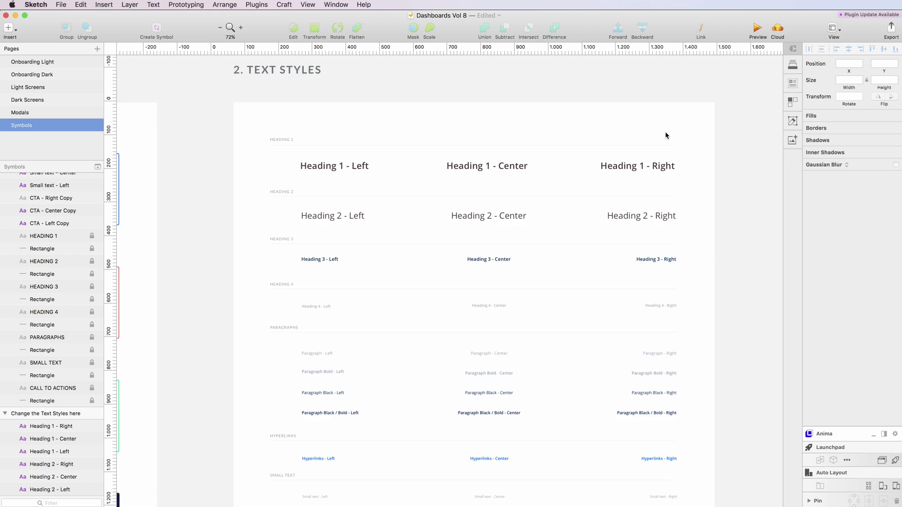
scroll(666, 135, "down", 2)
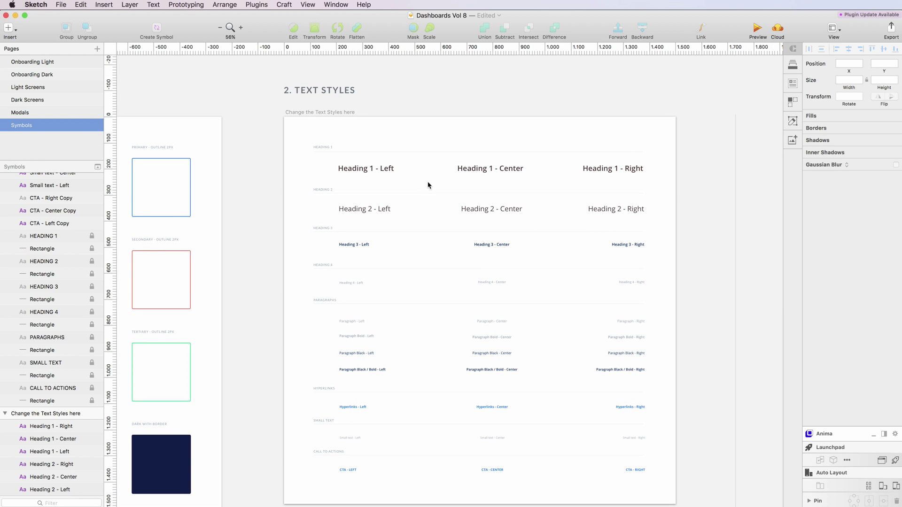
scroll(475, 183, "right", 2)
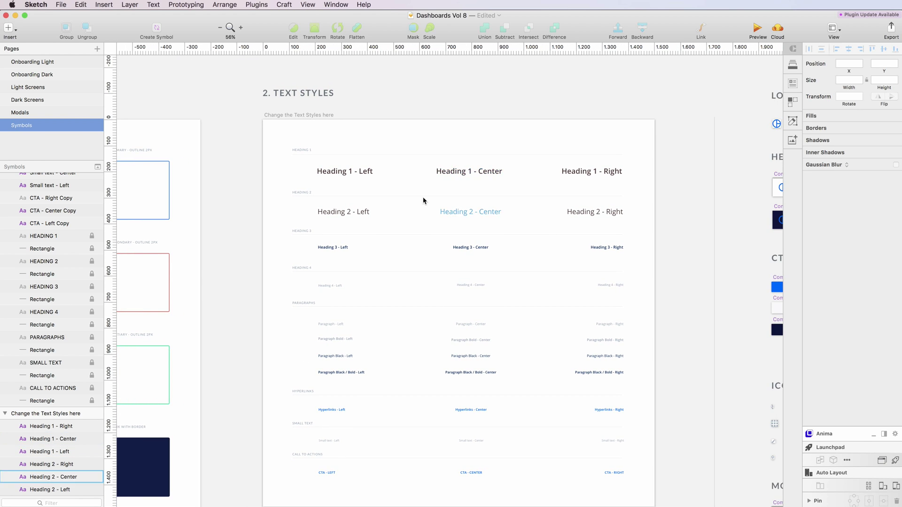
scroll(445, 198, "down", 5)
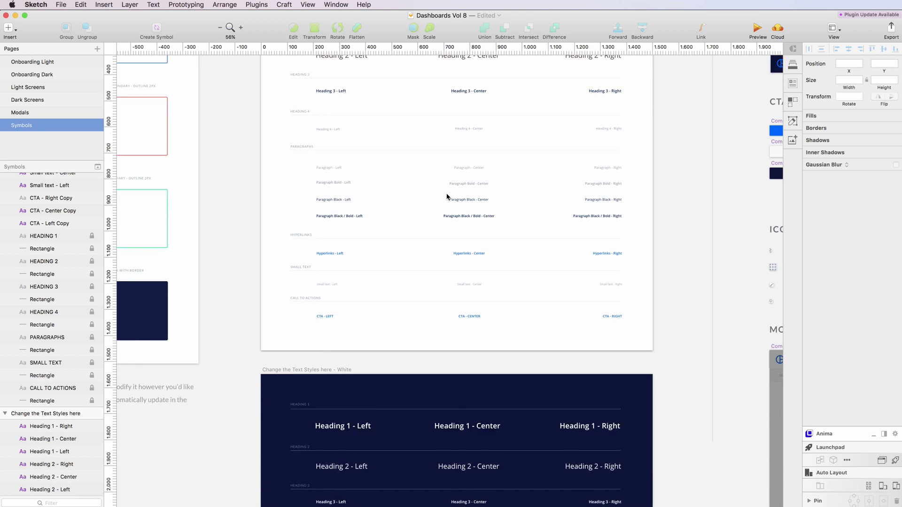
scroll(447, 197, "down", 8)
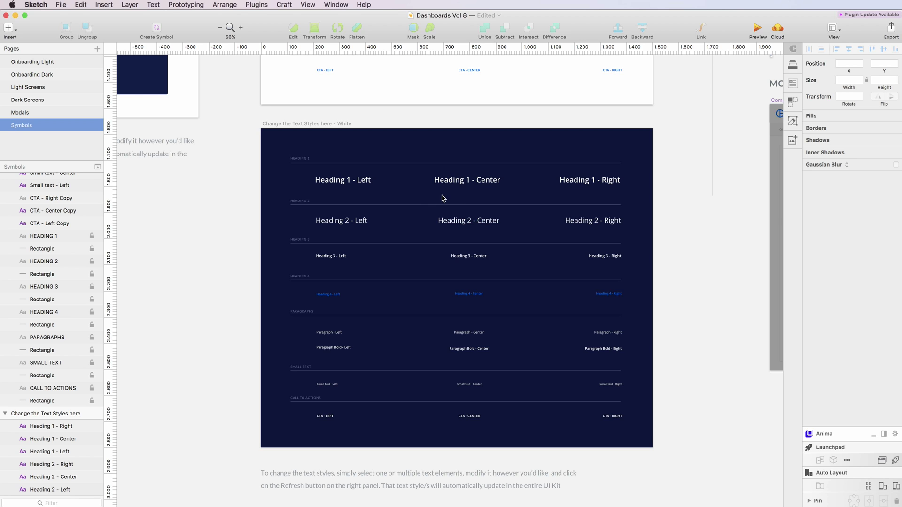
scroll(444, 197, "up", 10)
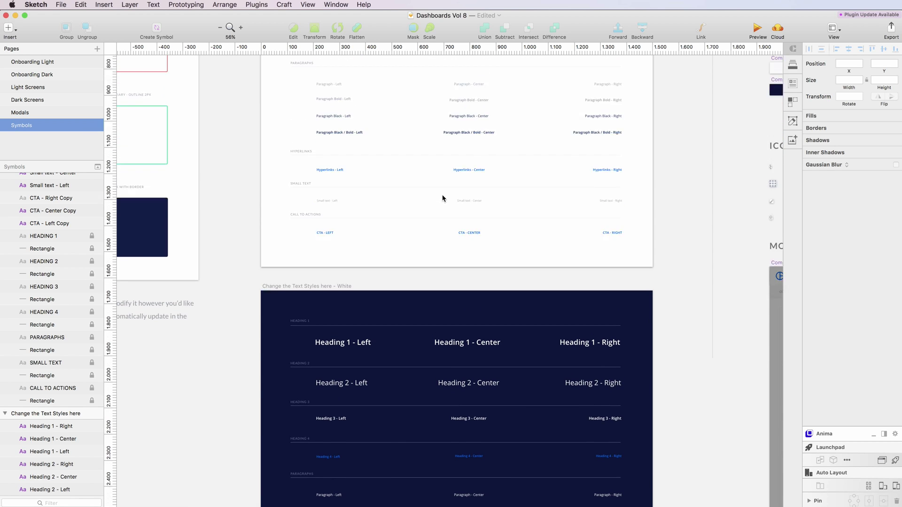
scroll(442, 197, "up", 3)
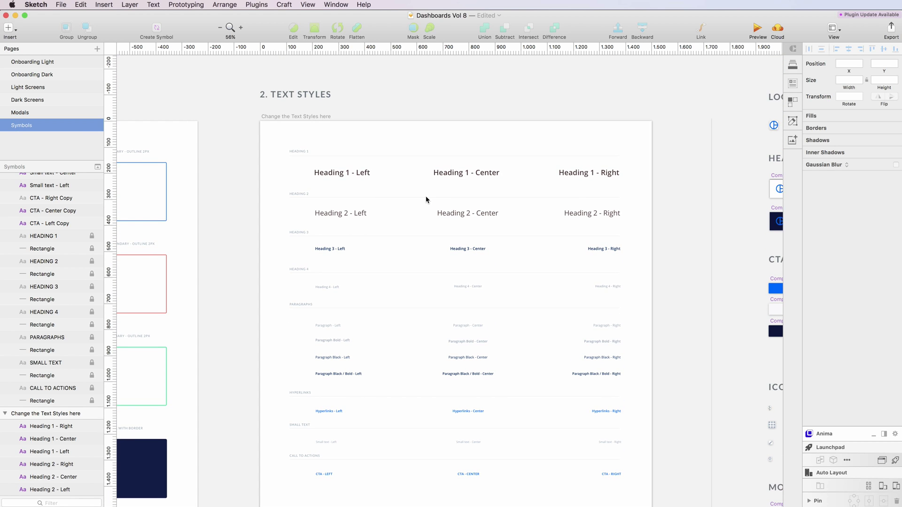
scroll(427, 198, "right", 2)
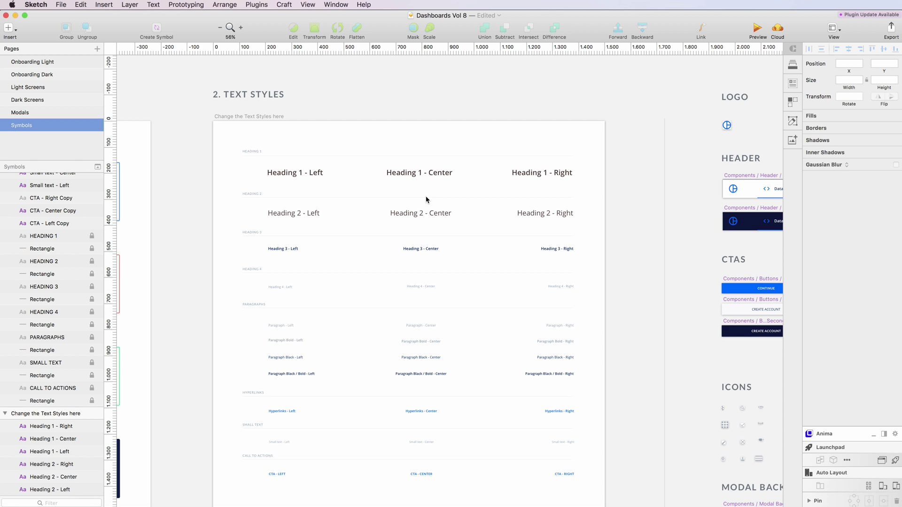
scroll(427, 200, "right", 15)
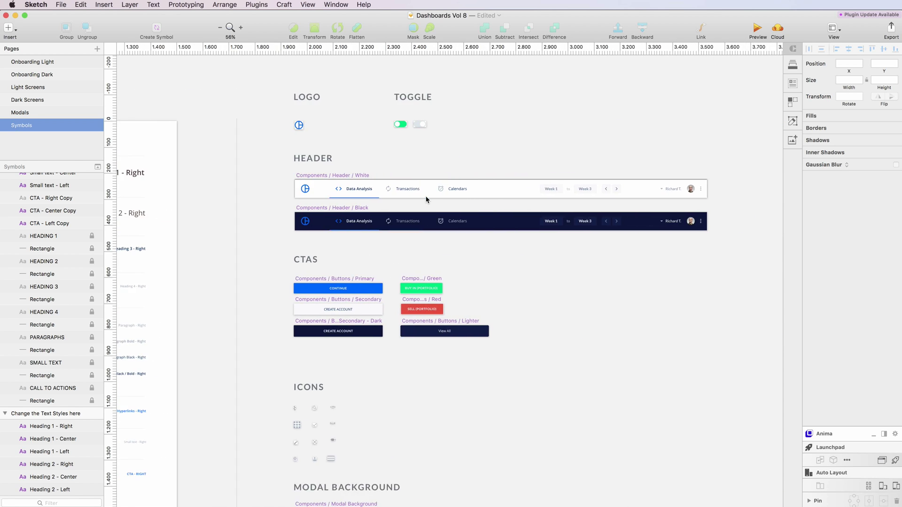
scroll(427, 200, "right", 1)
scroll(405, 198, "down", 2)
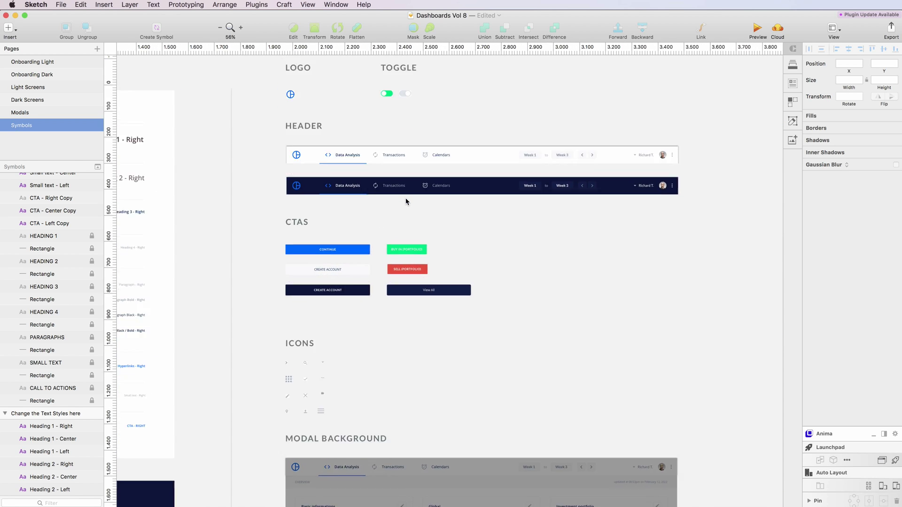
scroll(406, 201, "up", 2)
scroll(404, 197, "right", 1)
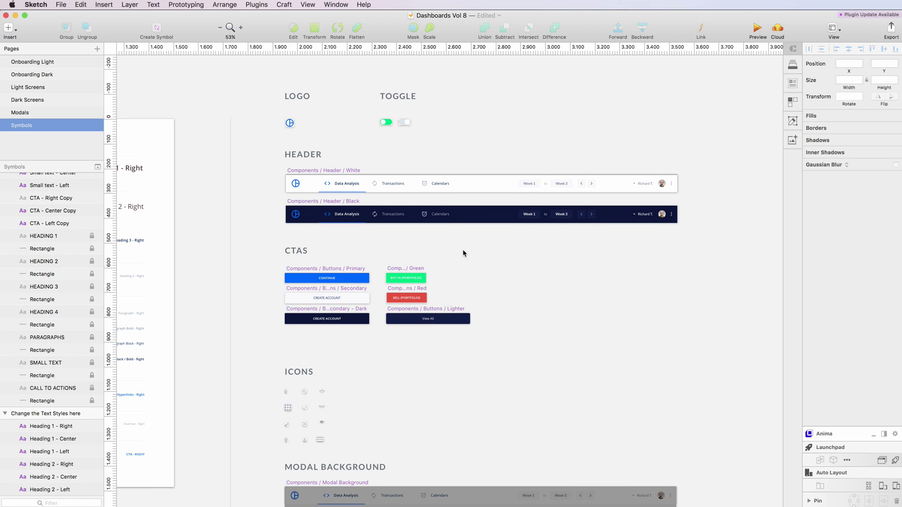
scroll(461, 253, "up", 2)
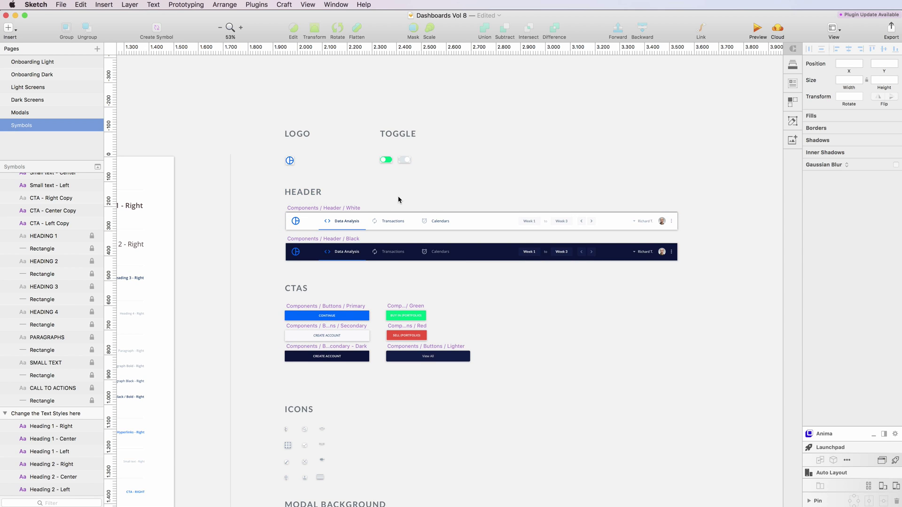
scroll(398, 199, "down", 1)
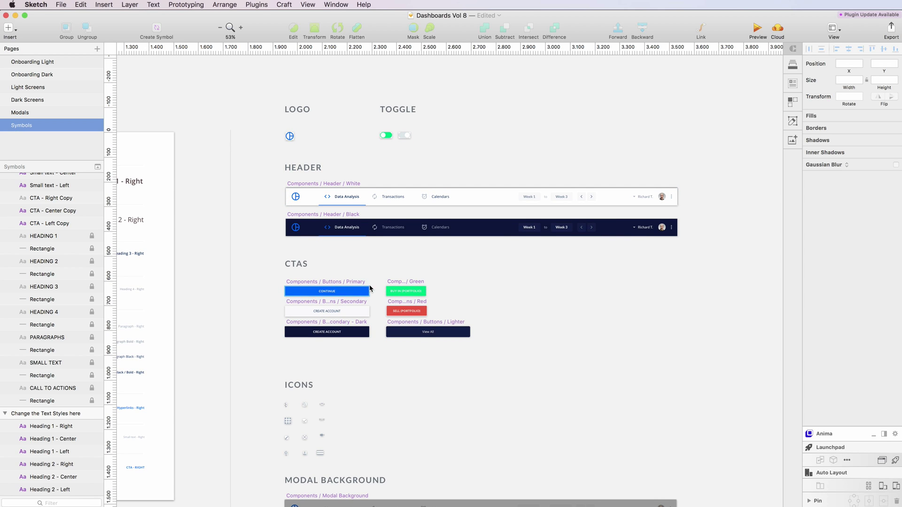
scroll(372, 285, "down", 5)
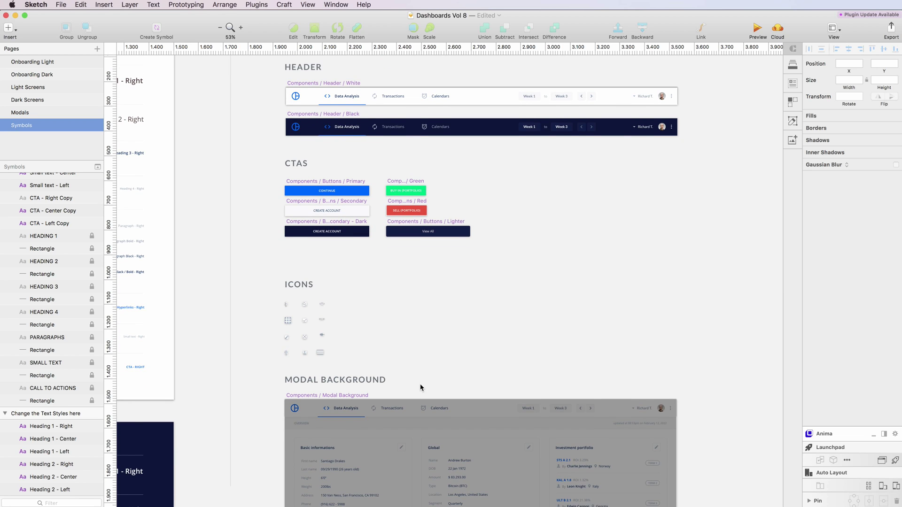
scroll(377, 339, "up", 1)
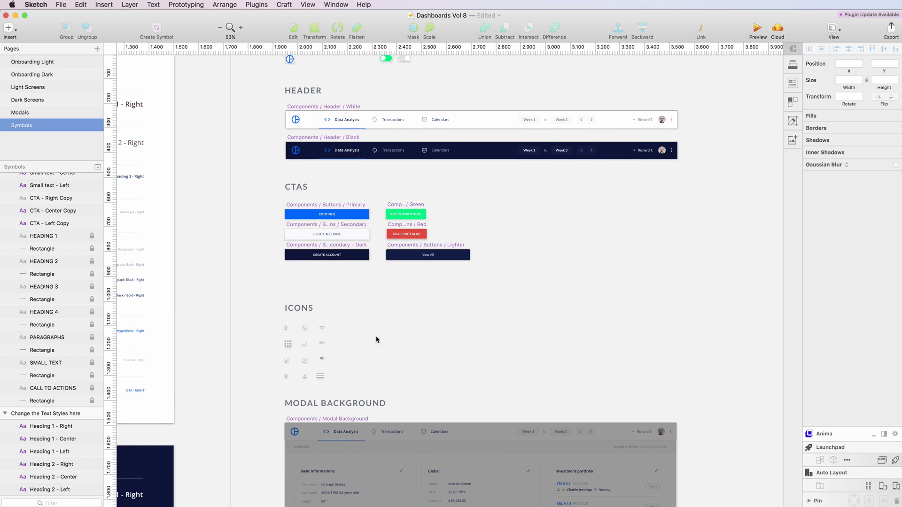
scroll(376, 339, "up", 1)
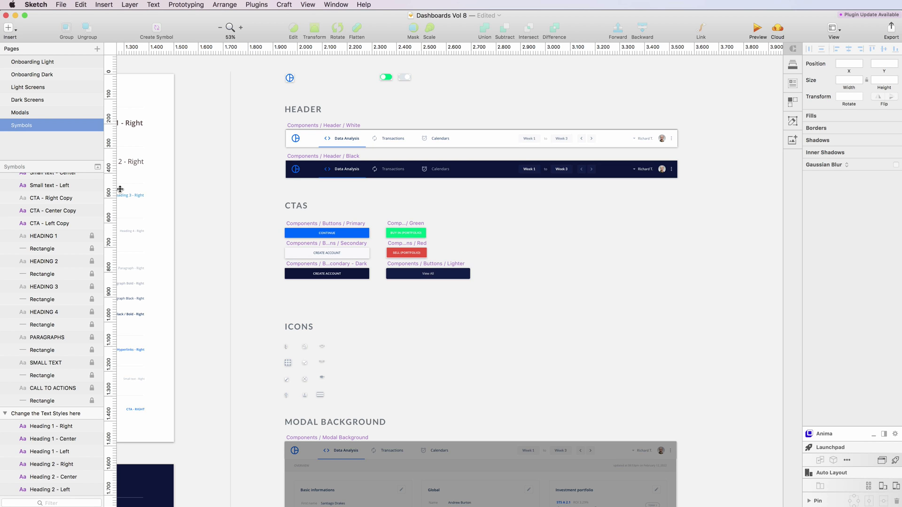
Step: On the Light Screens page, narrow dashboard 4's candlestick Graph group to fit its artboard
left_click(33, 89)
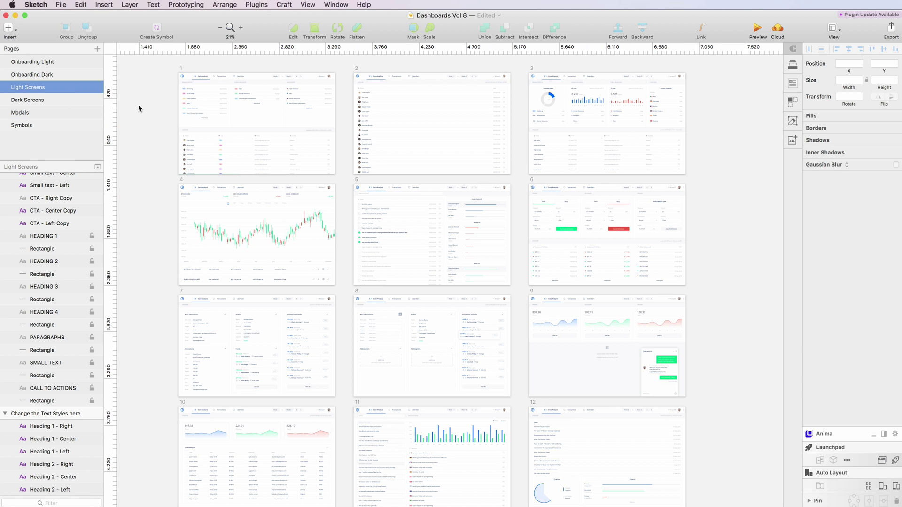
scroll(322, 183, "up", 3)
scroll(321, 196, "up", 5)
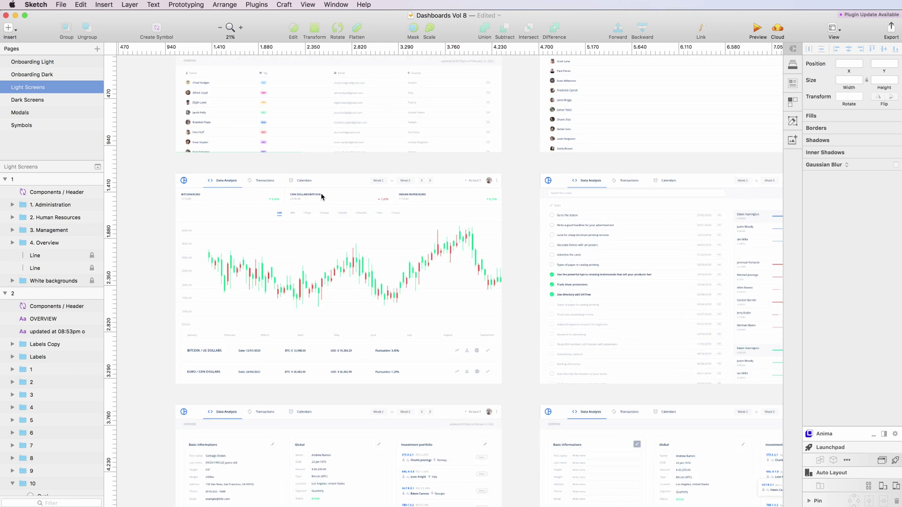
scroll(321, 197, "down", 2)
scroll(321, 196, "left", 3)
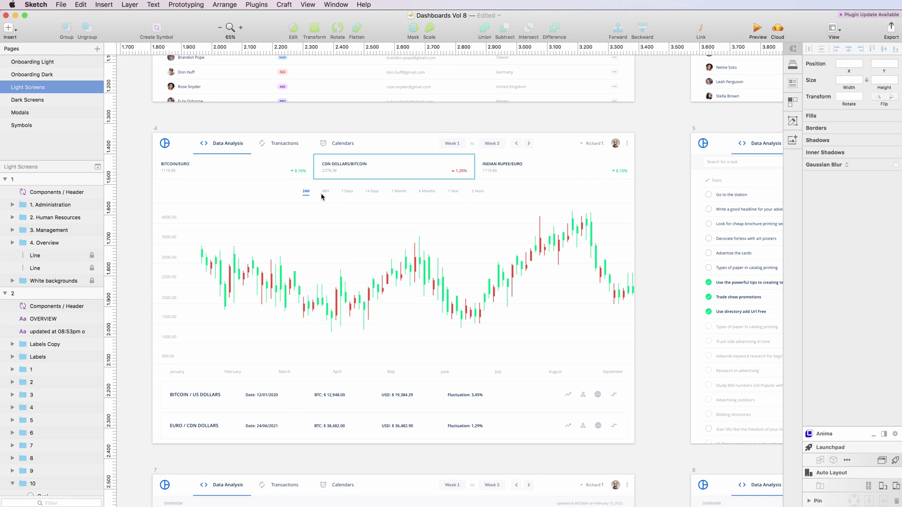
scroll(323, 197, "down", 1)
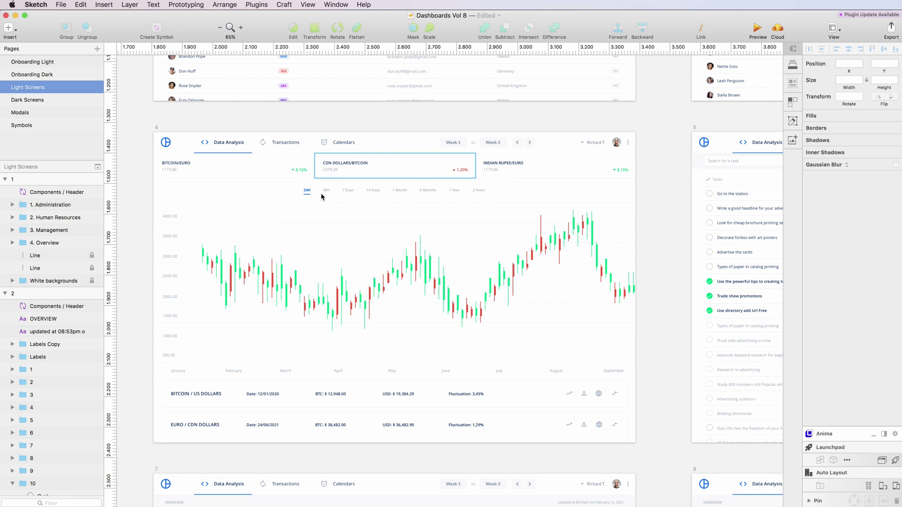
left_click(402, 252)
mouse_move(722, 281)
left_mouse_down()
mouse_move(602, 282)
mouse_move(769, 285)
mouse_move(737, 285)
left_mouse_up()
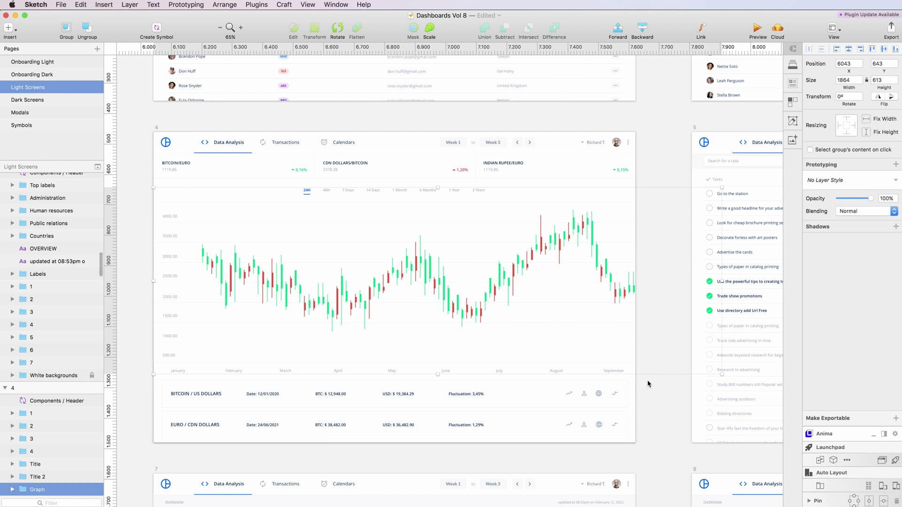
Step: Select both currency Title rows below the chart, test-resize them, then deselect
left_click_drag(648, 384, 474, 425)
scroll(447, 417, "up", 5)
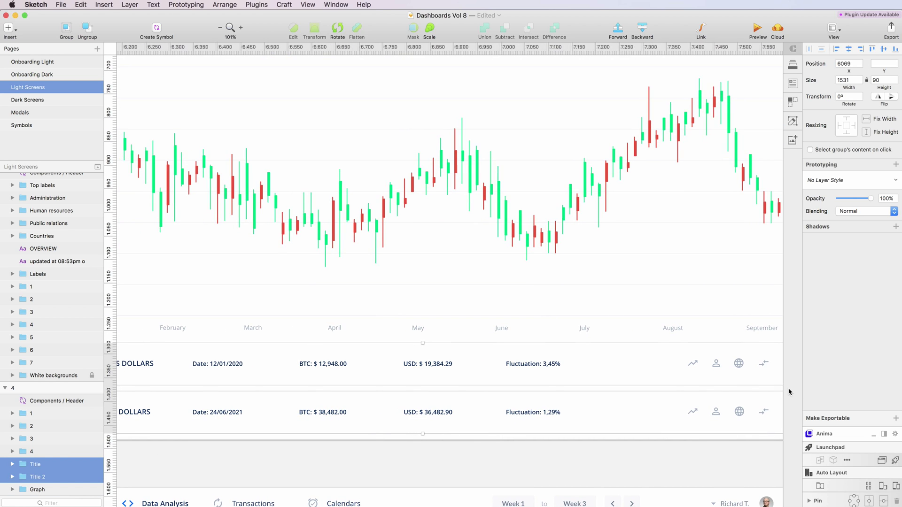
scroll(747, 393, "right", 3)
mouse_move(771, 387)
left_mouse_down()
mouse_move(578, 388)
mouse_move(771, 388)
left_mouse_up()
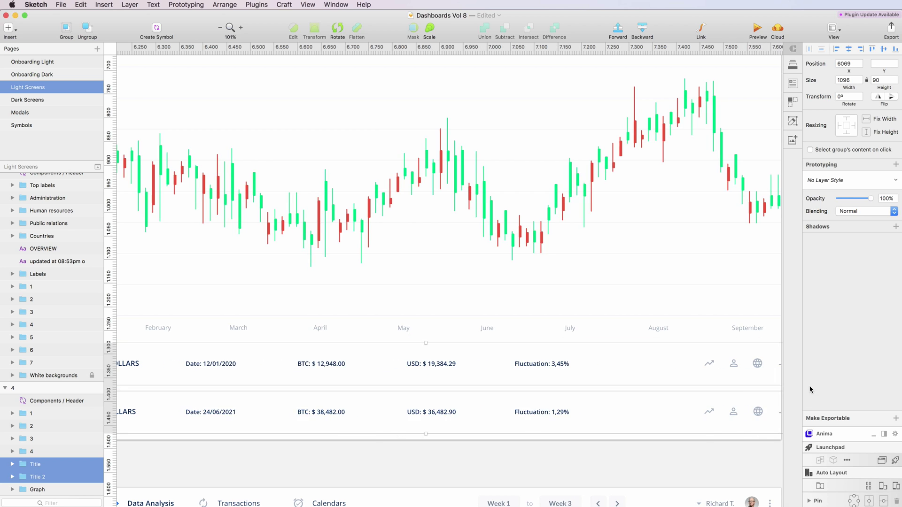
scroll(648, 375, "down", 5)
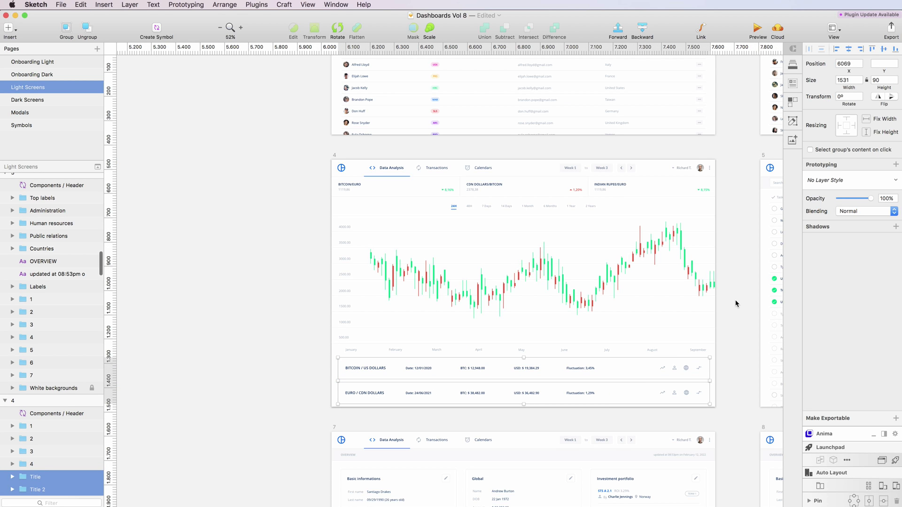
left_click(736, 304)
scroll(737, 304, "up", 5)
Step: Widen dashboard 1's Administration group from 450 to 500 width, then deselect it
scroll(504, 225, "up", 3)
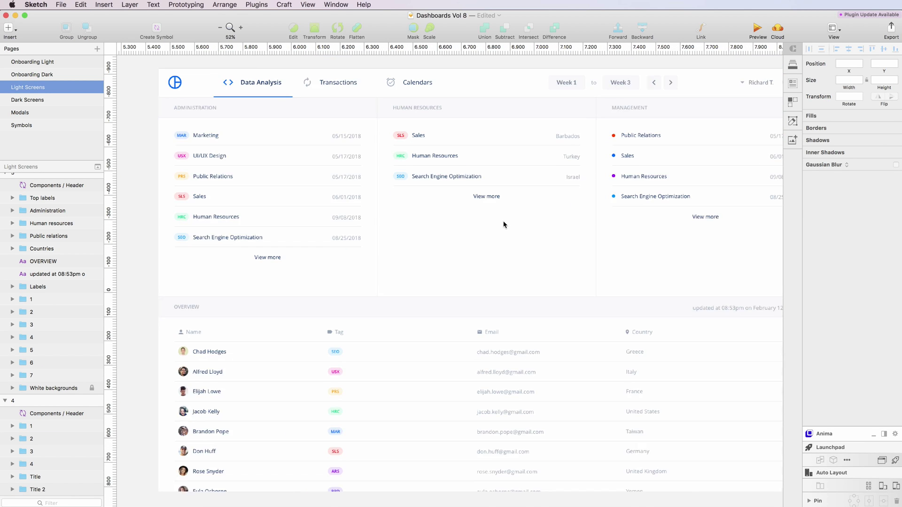
scroll(504, 225, "up", 3)
left_click(276, 187)
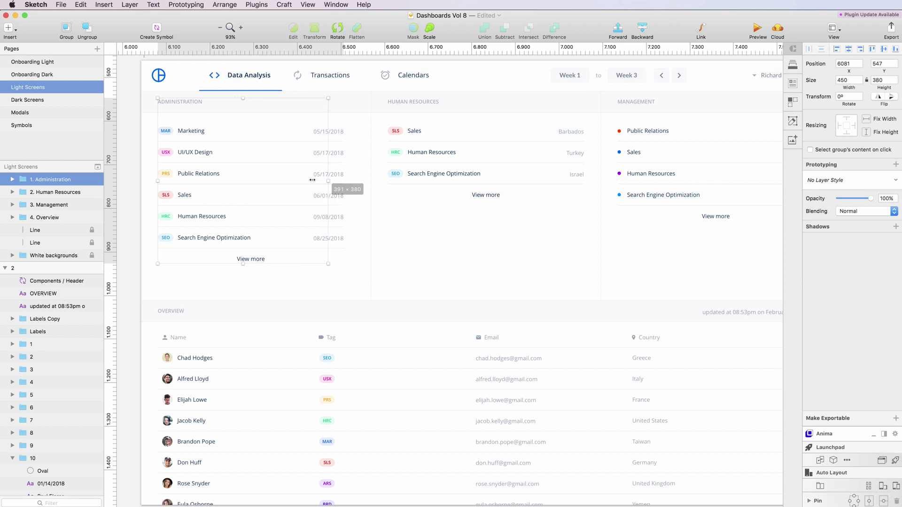
left_click_drag(312, 180, 376, 184)
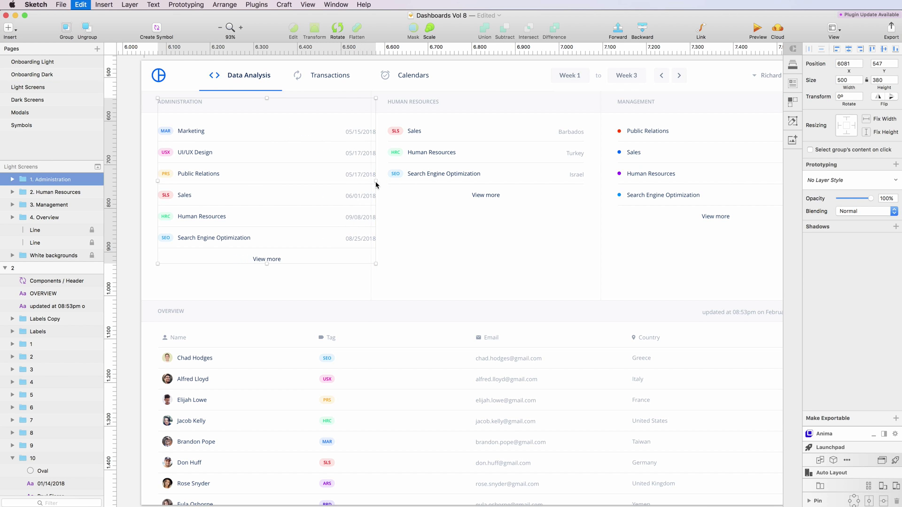
left_click(441, 234)
scroll(442, 234, "down", 3)
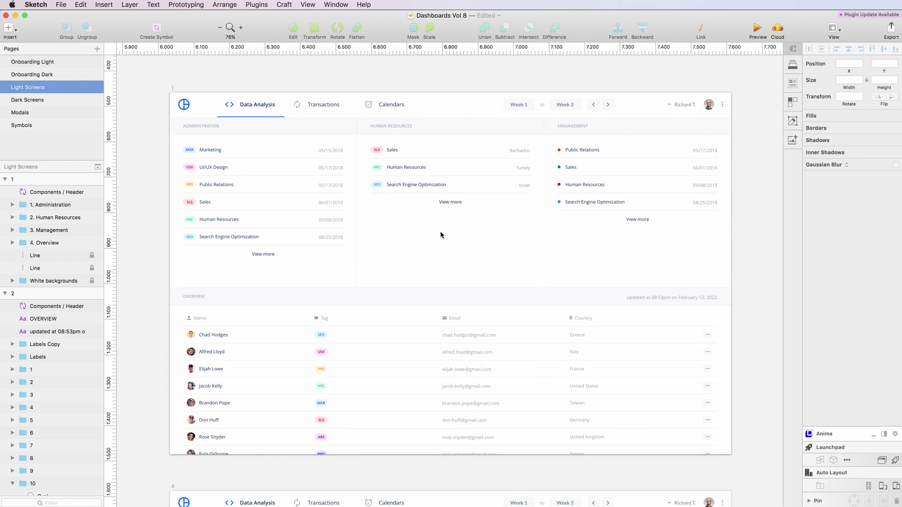
scroll(441, 234, "right", 3)
scroll(441, 234, "down", 3)
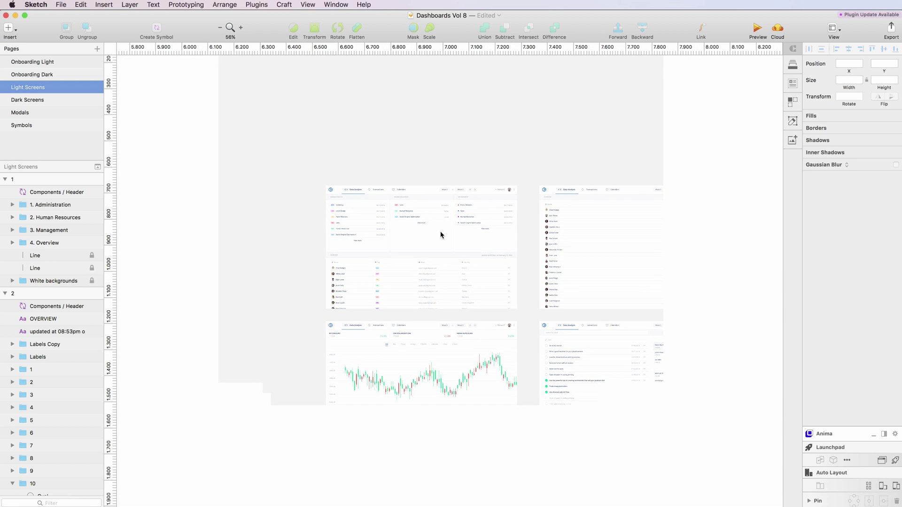
scroll(441, 234, "down", 4)
scroll(441, 234, "down", 3)
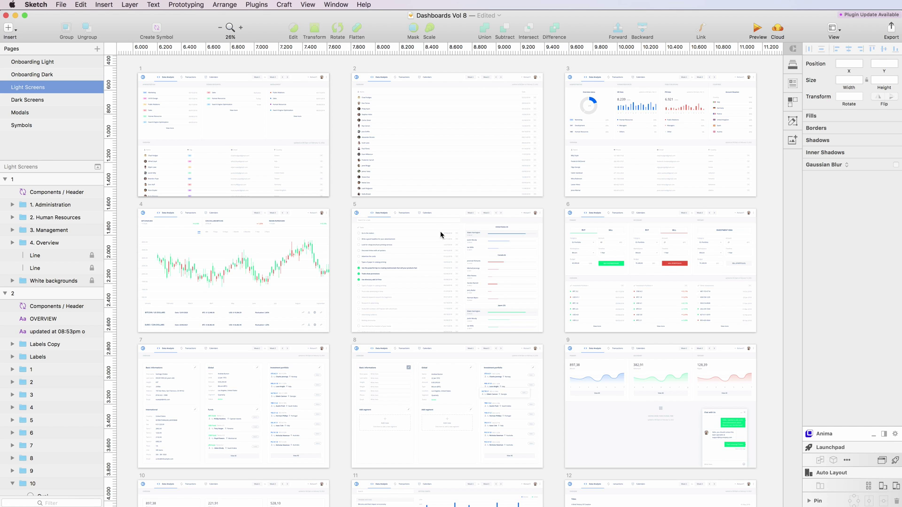
scroll(553, 242, "down", 1)
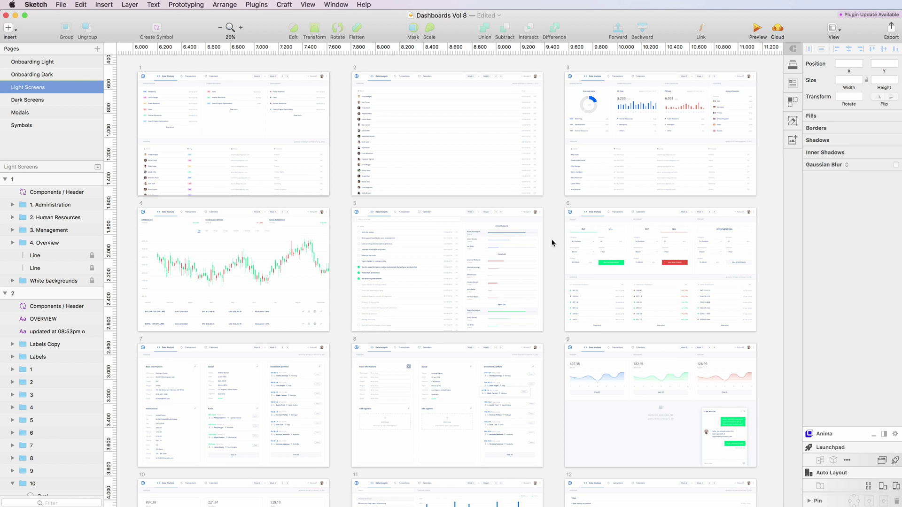
scroll(553, 242, "down", 1)
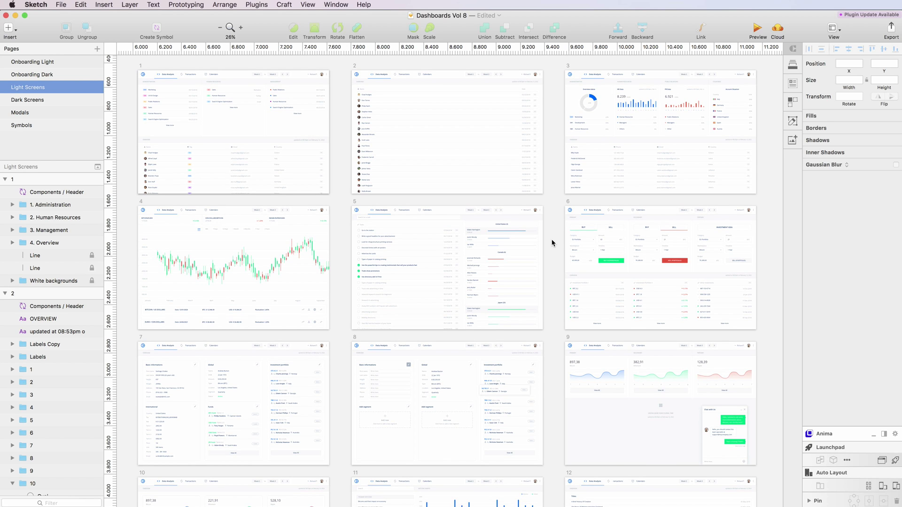